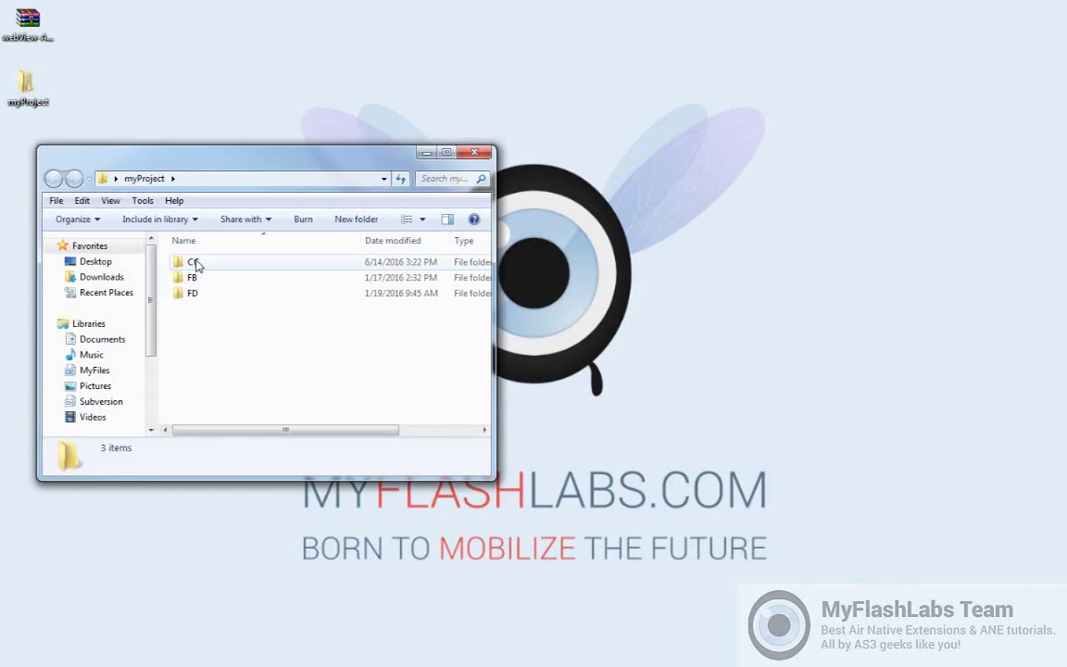
Browse the CC project folder and its dist folder, then return to CC and select android.fla
double_click(195, 263)
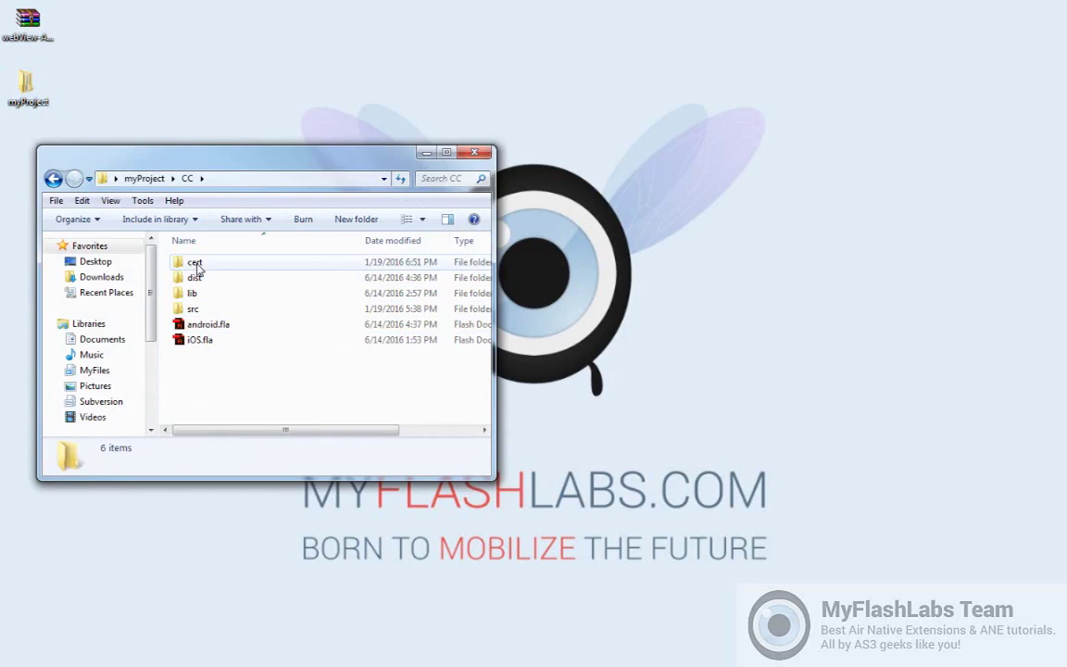
mouse_move(209, 270)
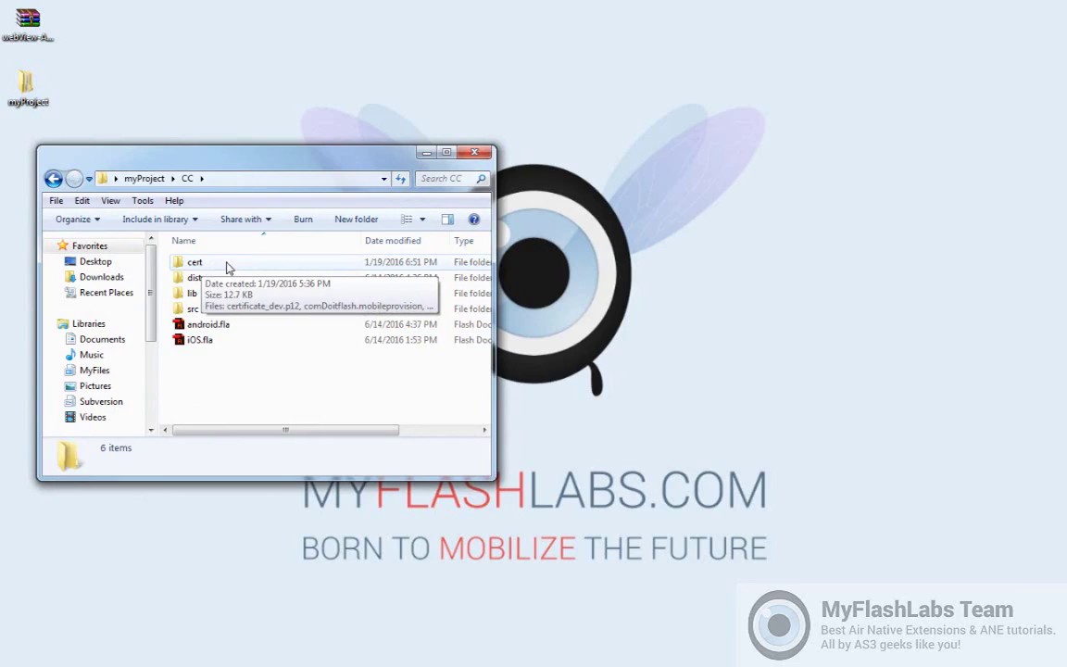
mouse_move(191, 293)
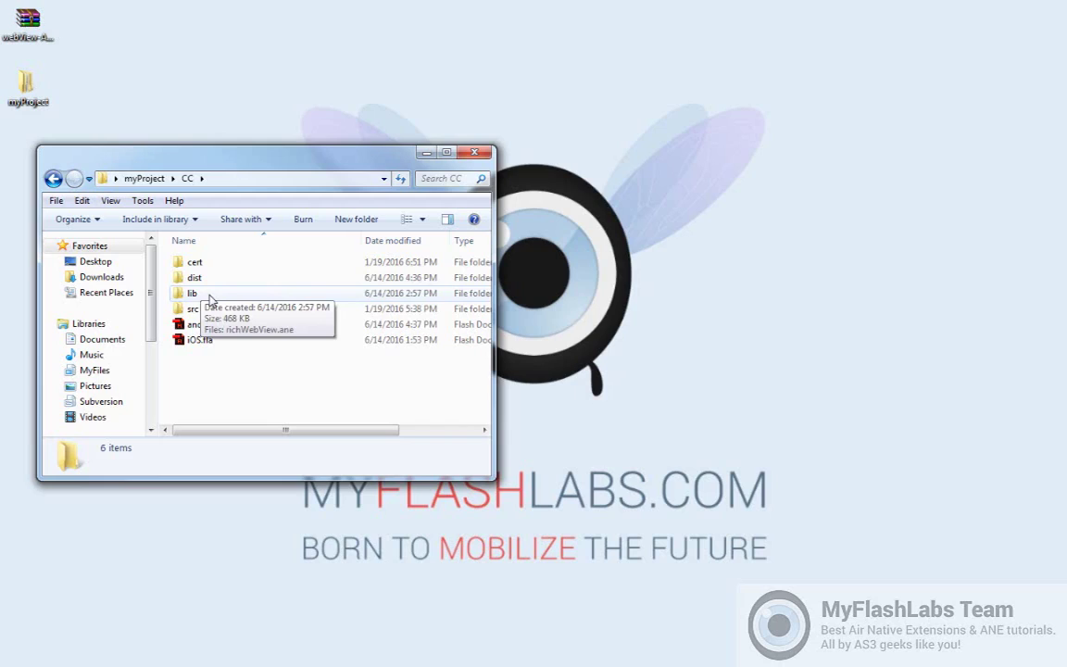
mouse_move(201, 314)
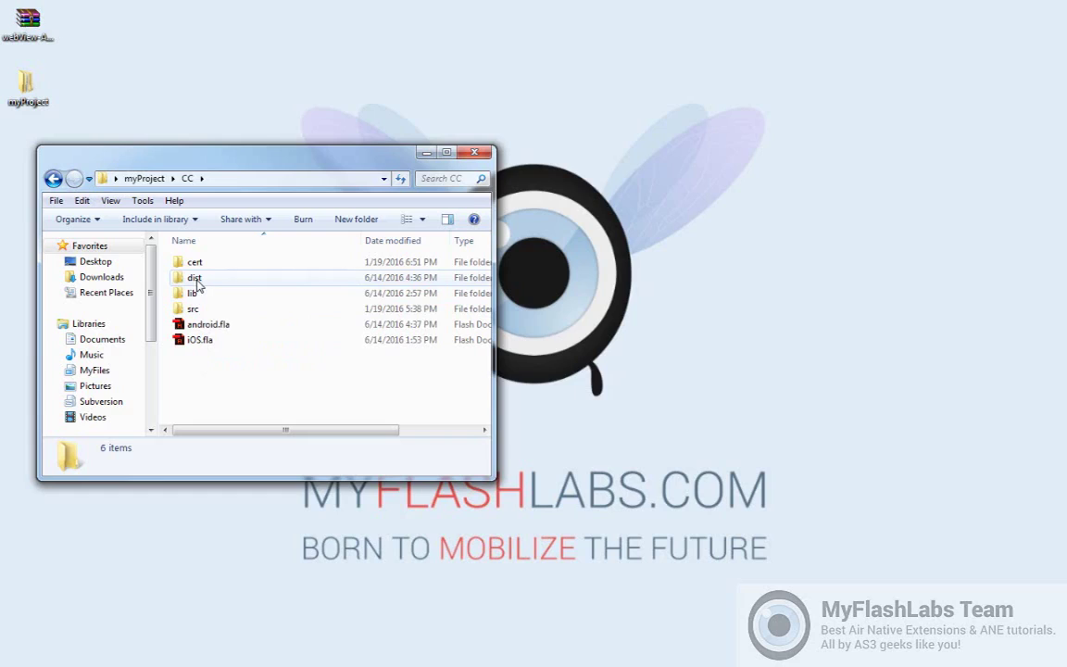
double_click(208, 284)
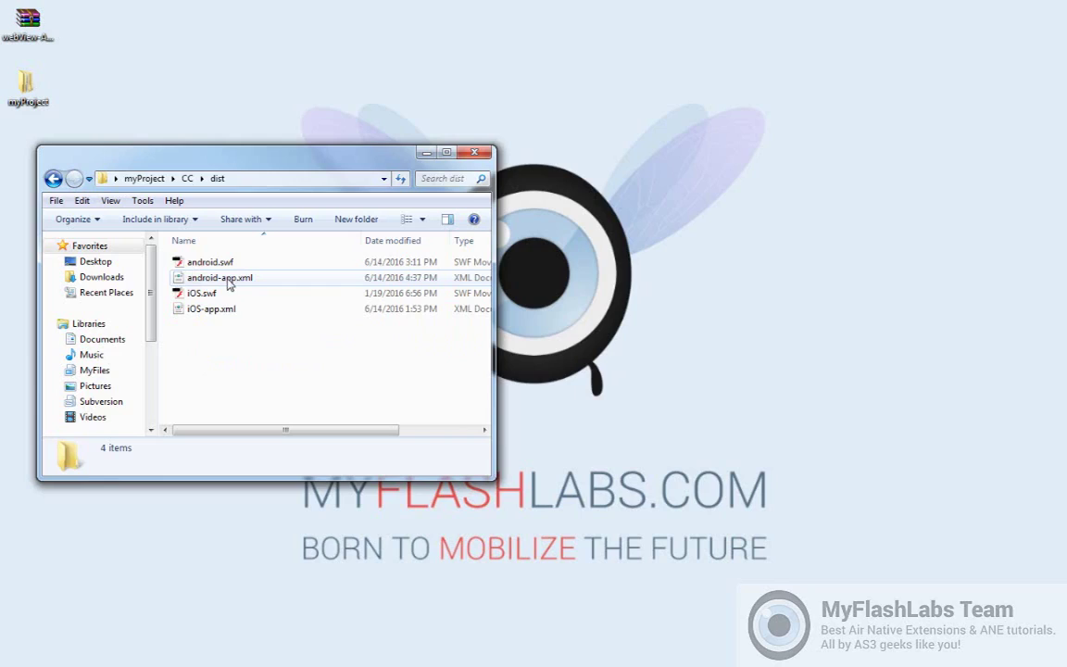
click(53, 178)
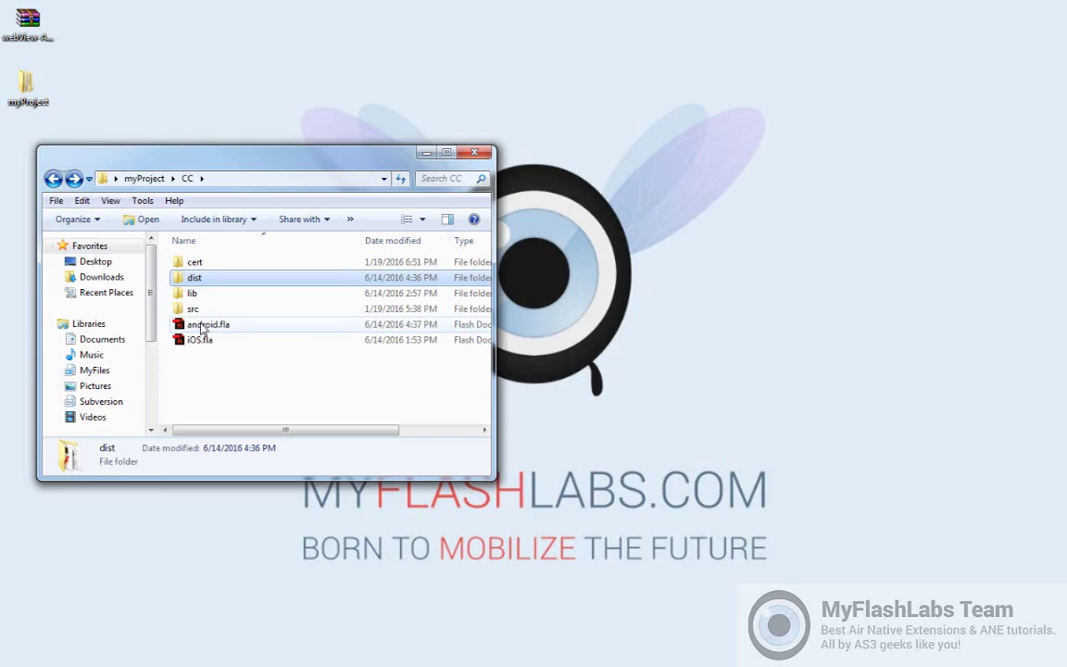
click(202, 329)
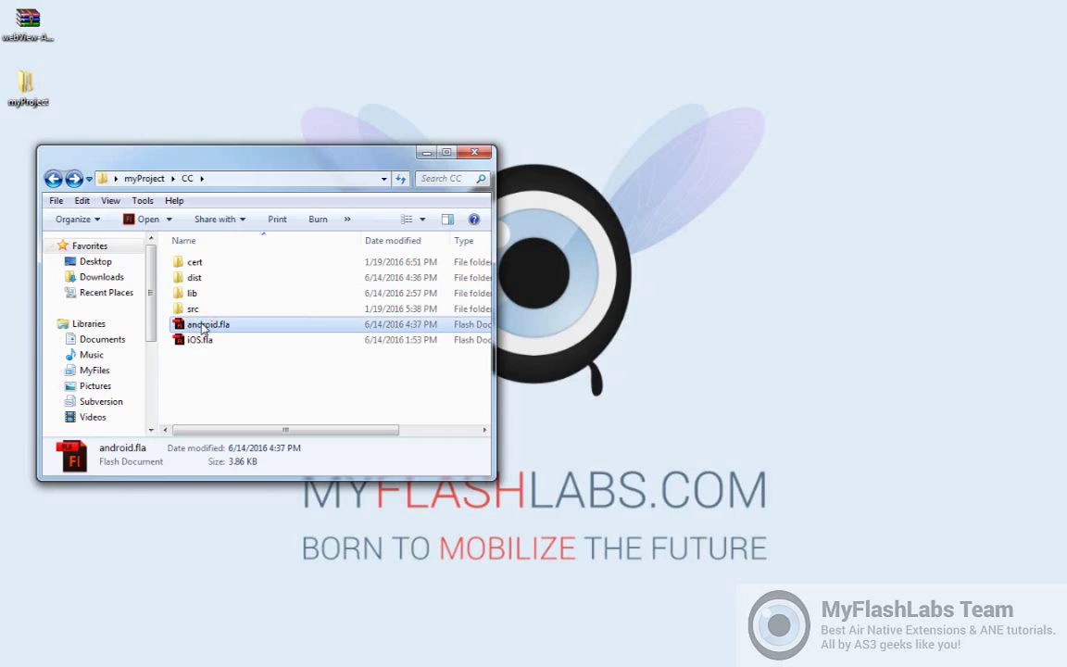
Open android.fla and its Main.as document class, and select the RUN ANE! button code in init()
double_click(202, 326)
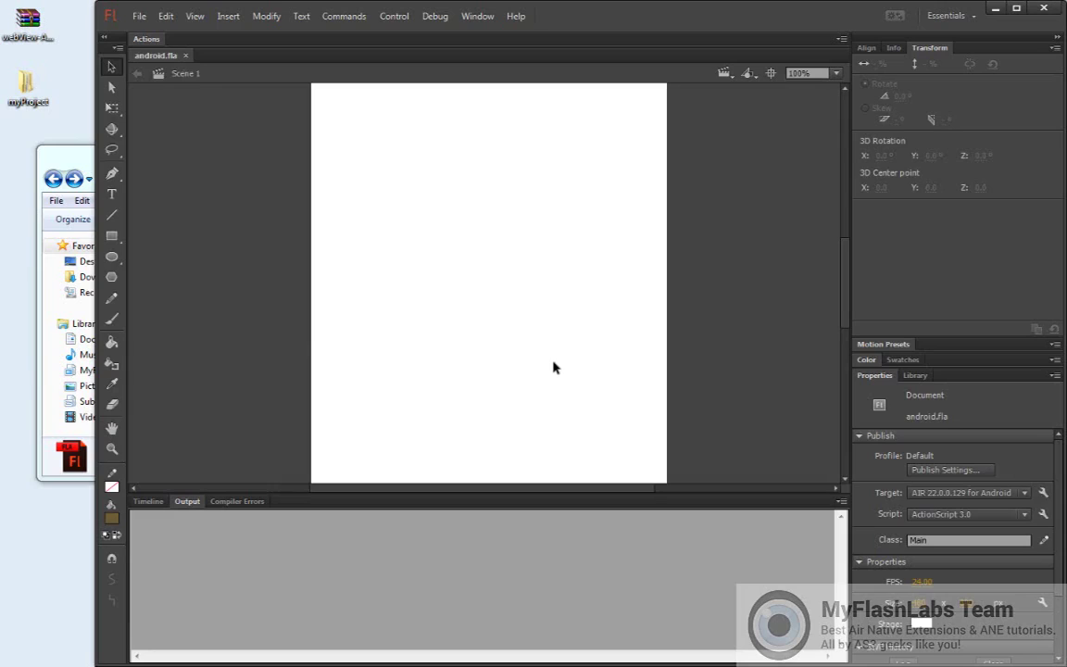
click(1044, 541)
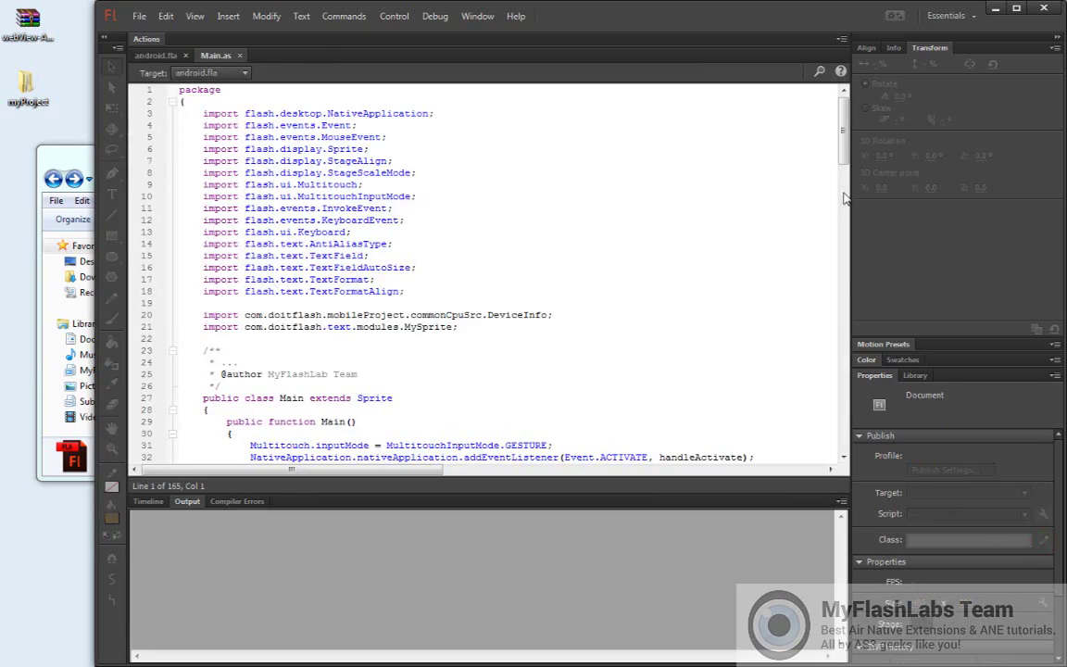
drag(843, 139, 815, 268)
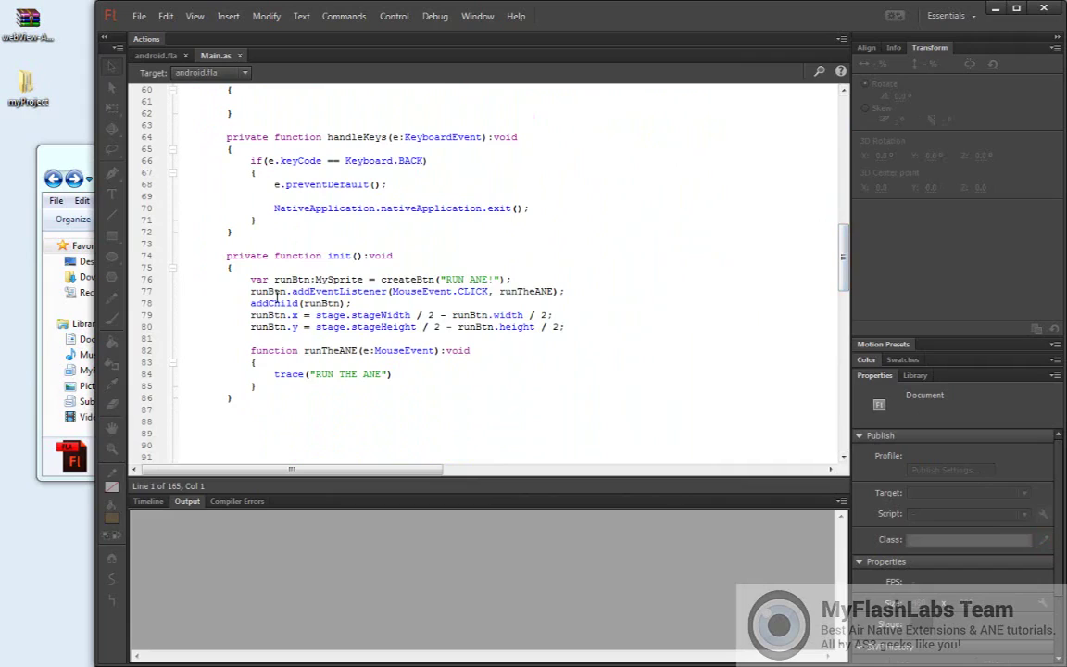
drag(250, 279, 570, 329)
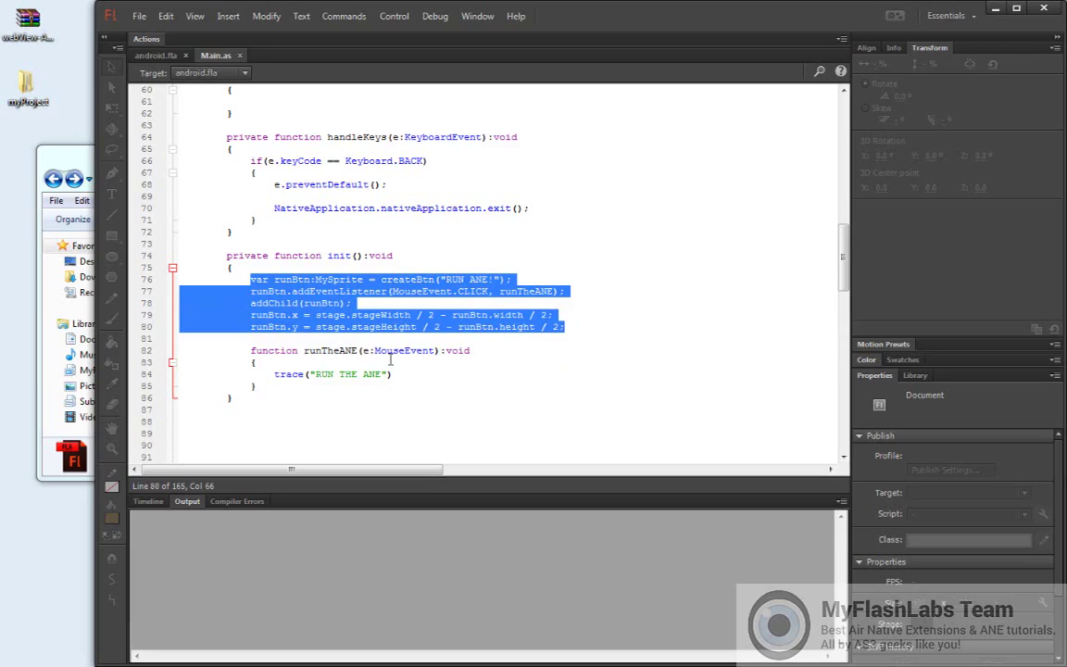
Debug-run the app, press RUN ANE! to trace 'RUN THE ANE', then close the test window
click(436, 17)
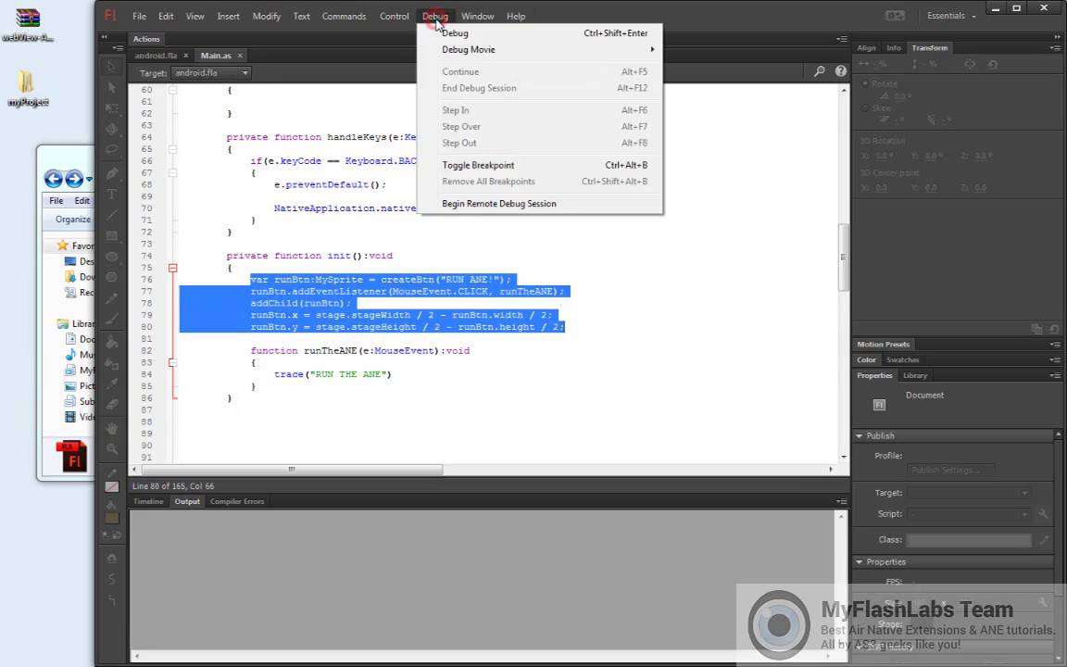
click(448, 33)
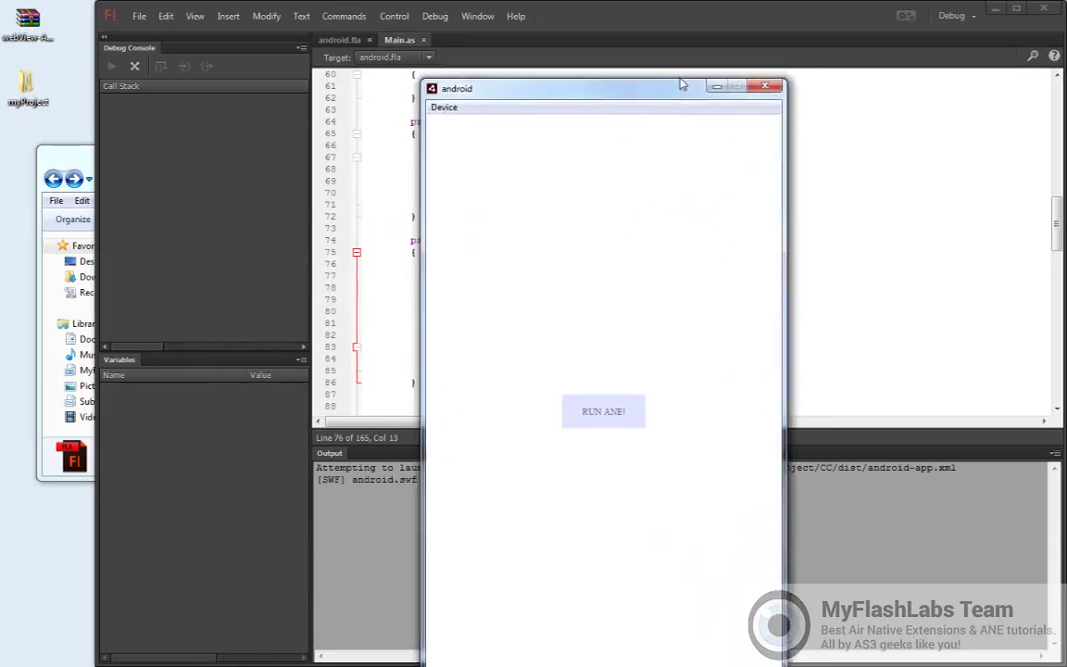
drag(684, 83, 920, 42)
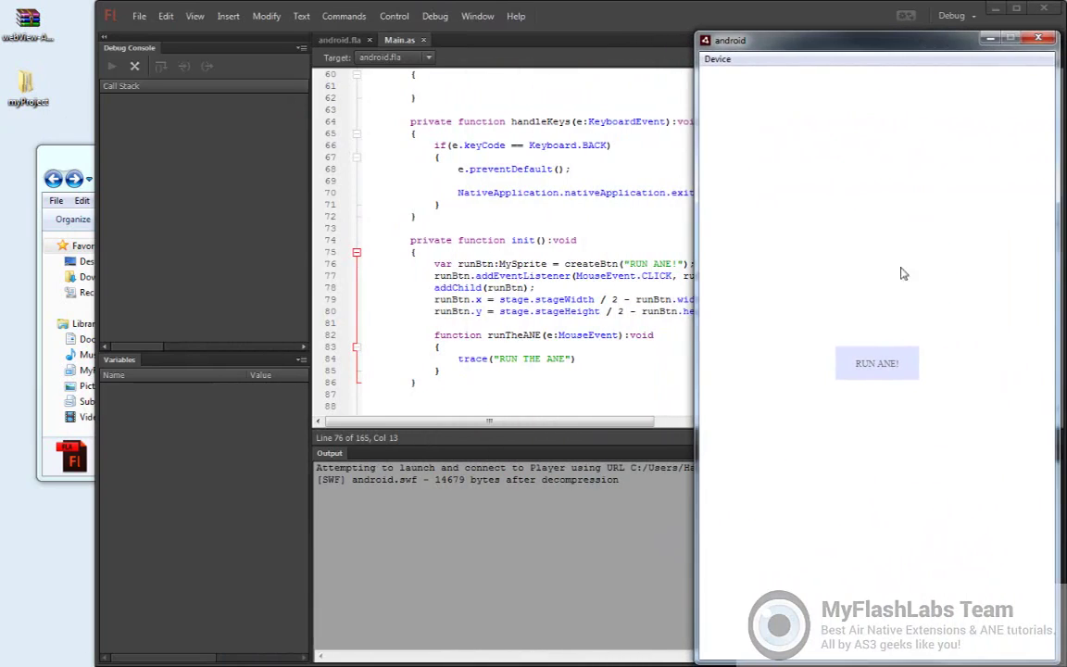
click(880, 363)
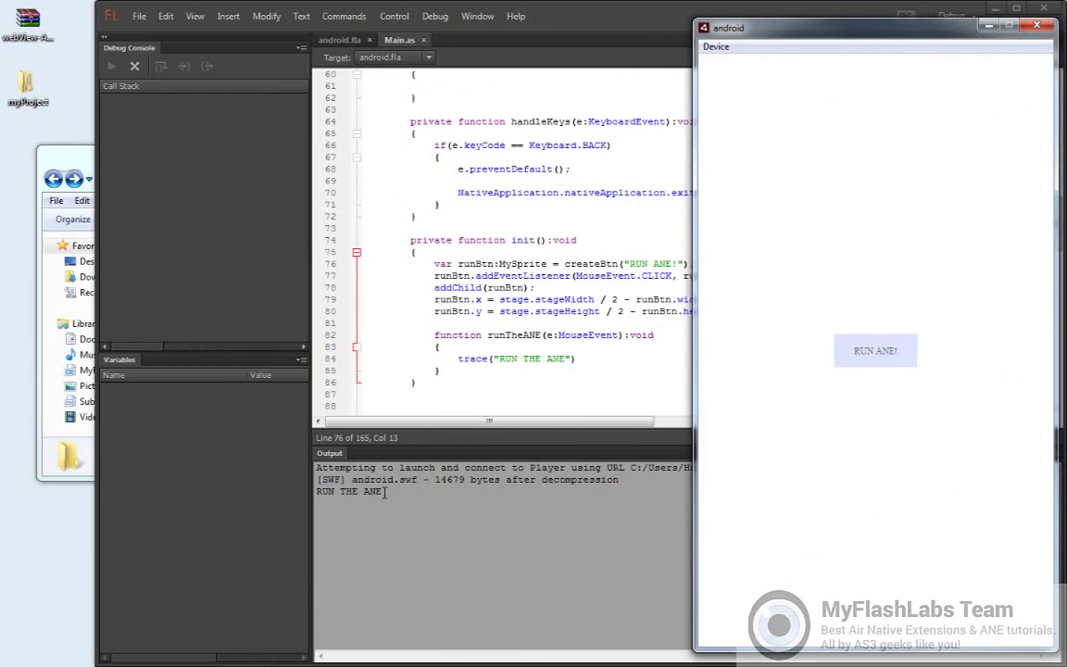
click(1033, 29)
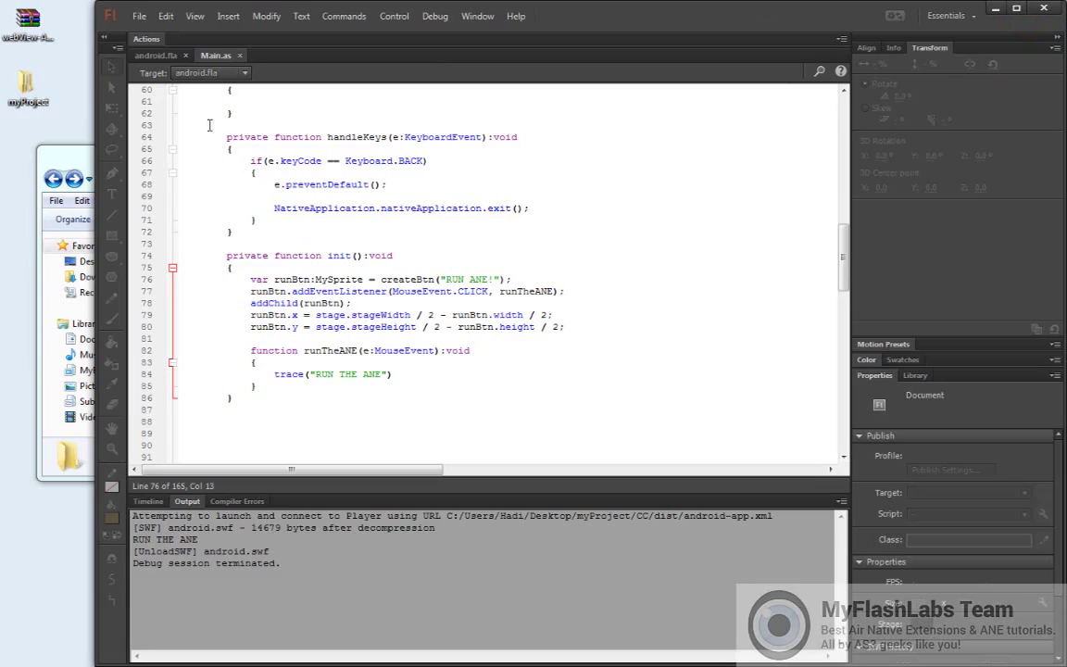
Open webView-ANE-master.zip in WinRAR and select richWebView.ane in its FD\lib folder
click(157, 56)
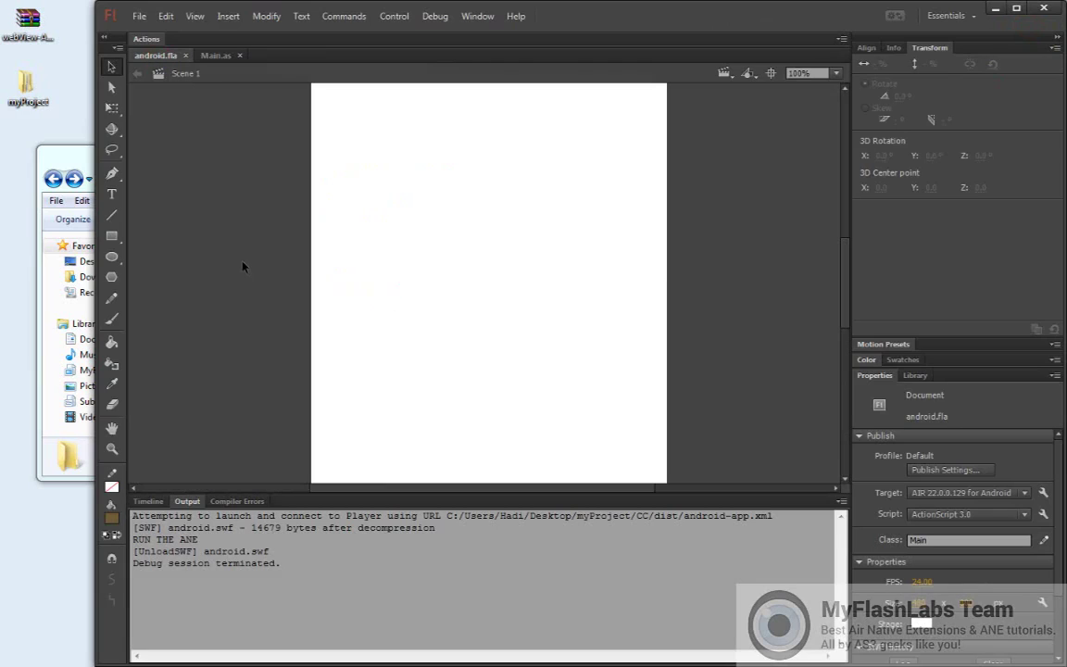
click(111, 214)
click(26, 19)
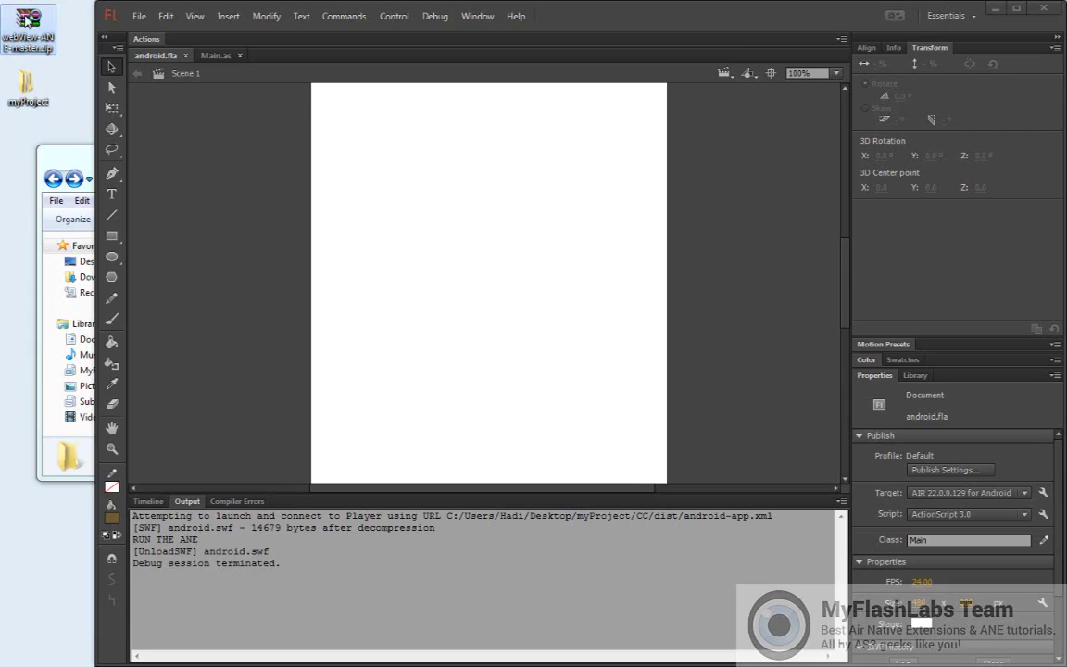
click(130, 179)
key(ctrl+Return)
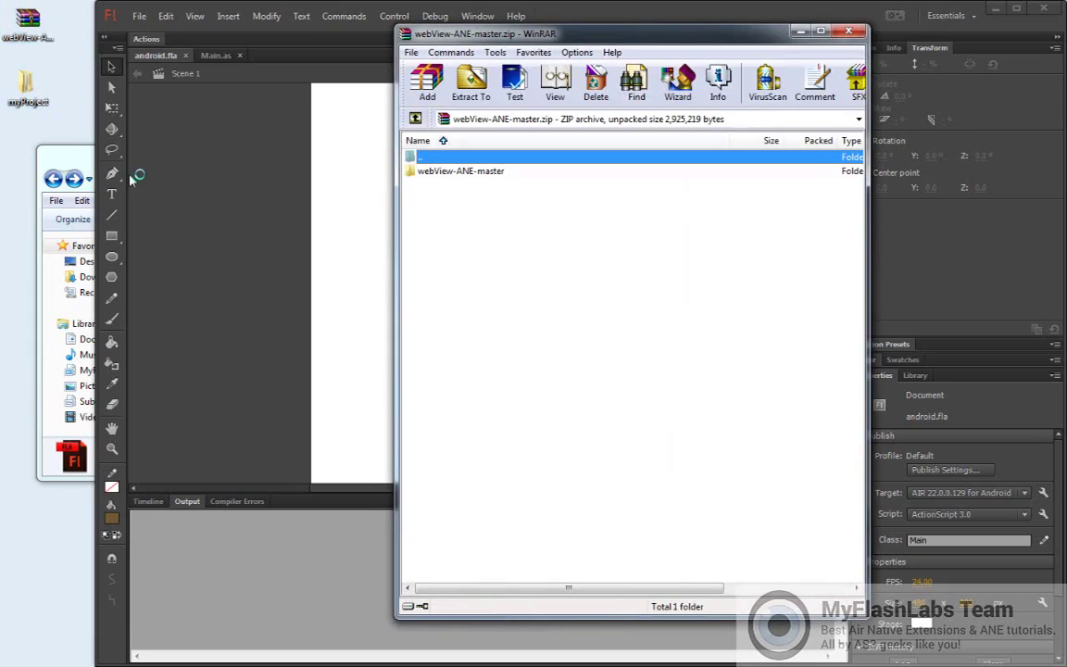
double_click(445, 177)
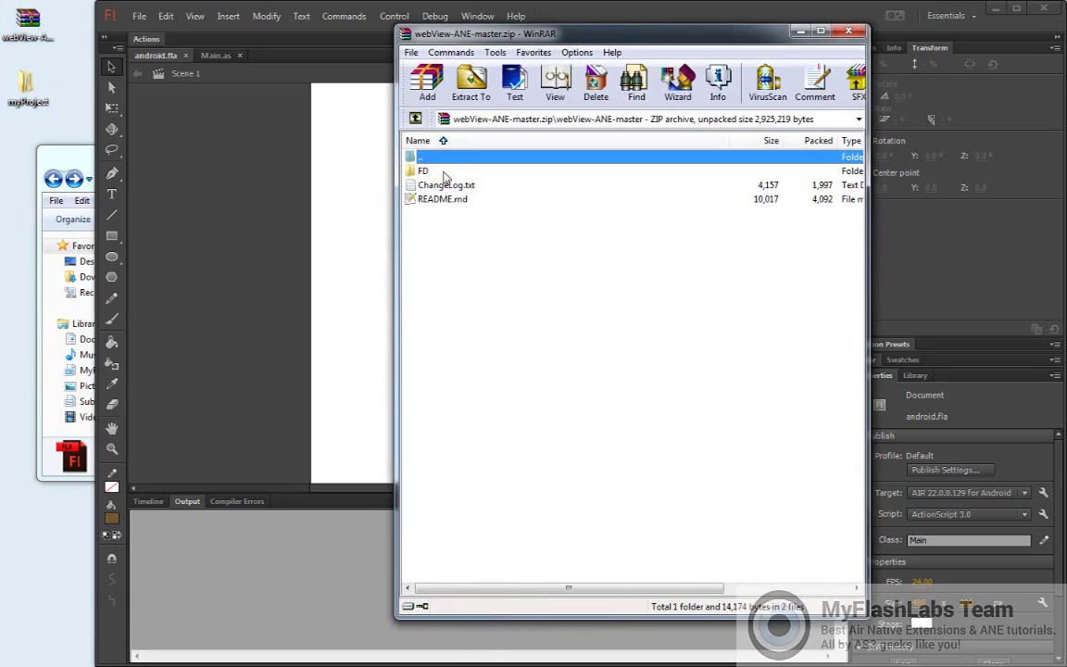
click(425, 173)
double_click(425, 174)
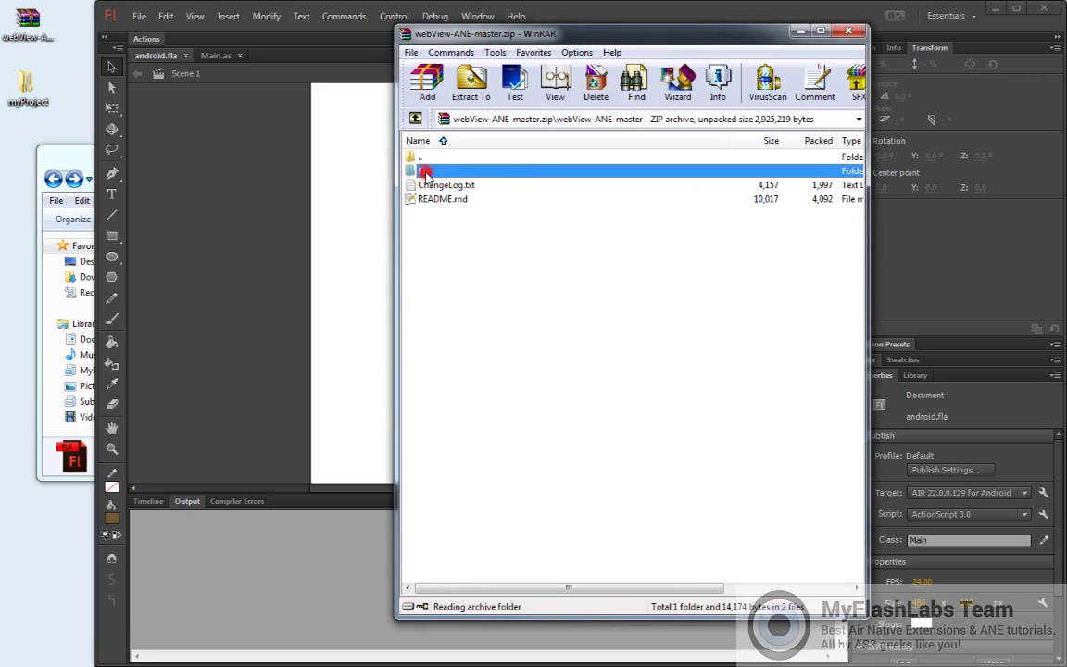
double_click(419, 242)
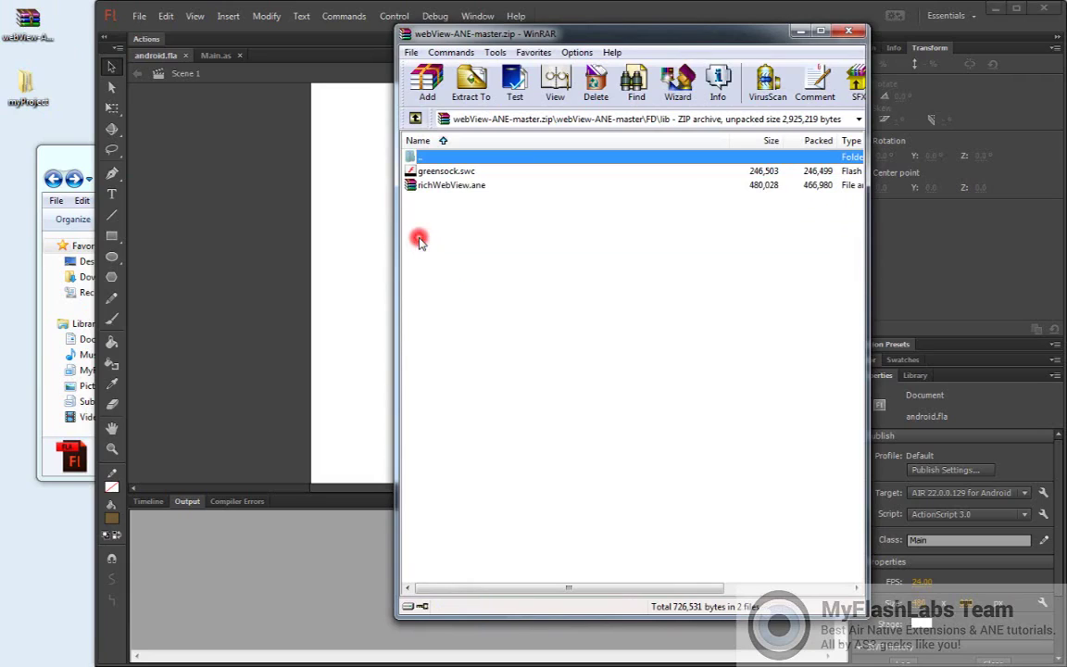
click(412, 185)
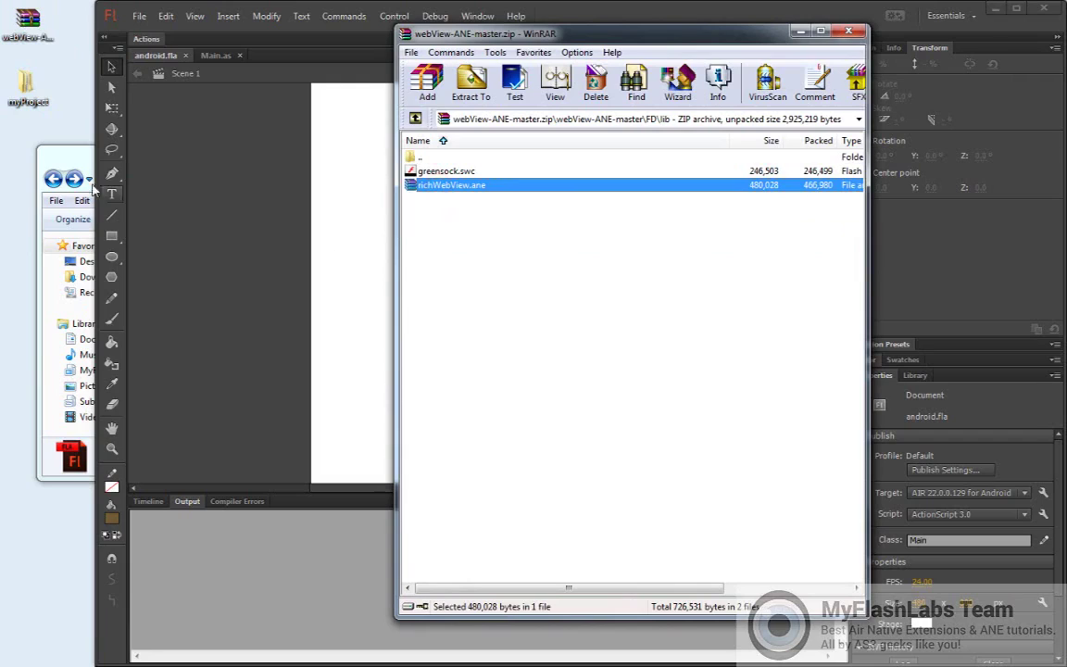
Drag richWebView.ane into the empty myProject\CC\lib folder and close WinRAR
click(68, 153)
click(185, 294)
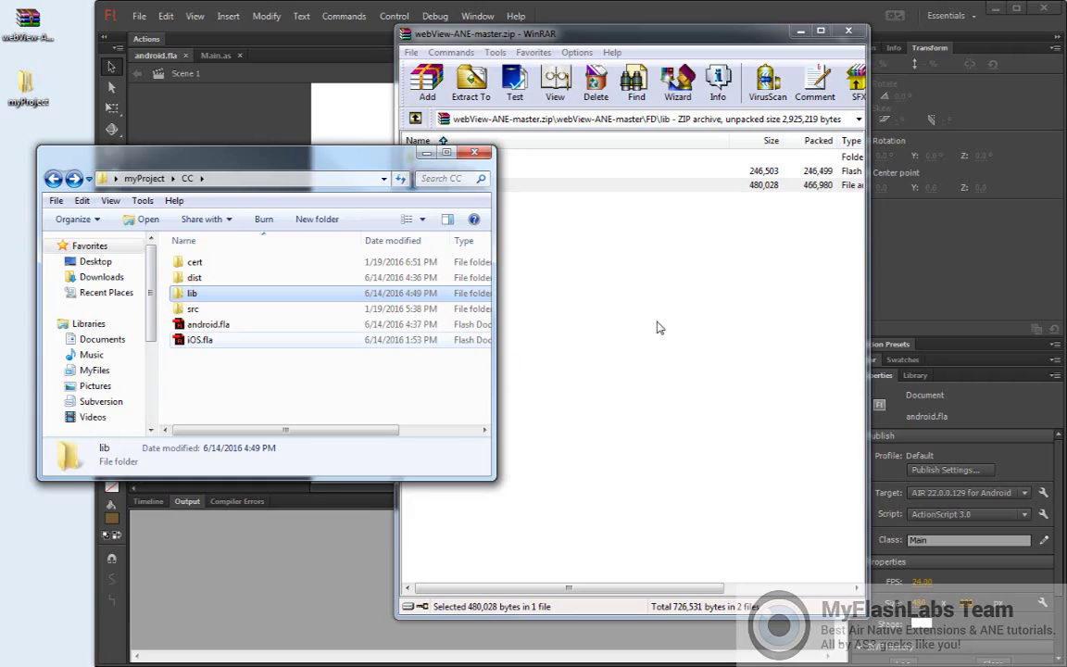
key(Return)
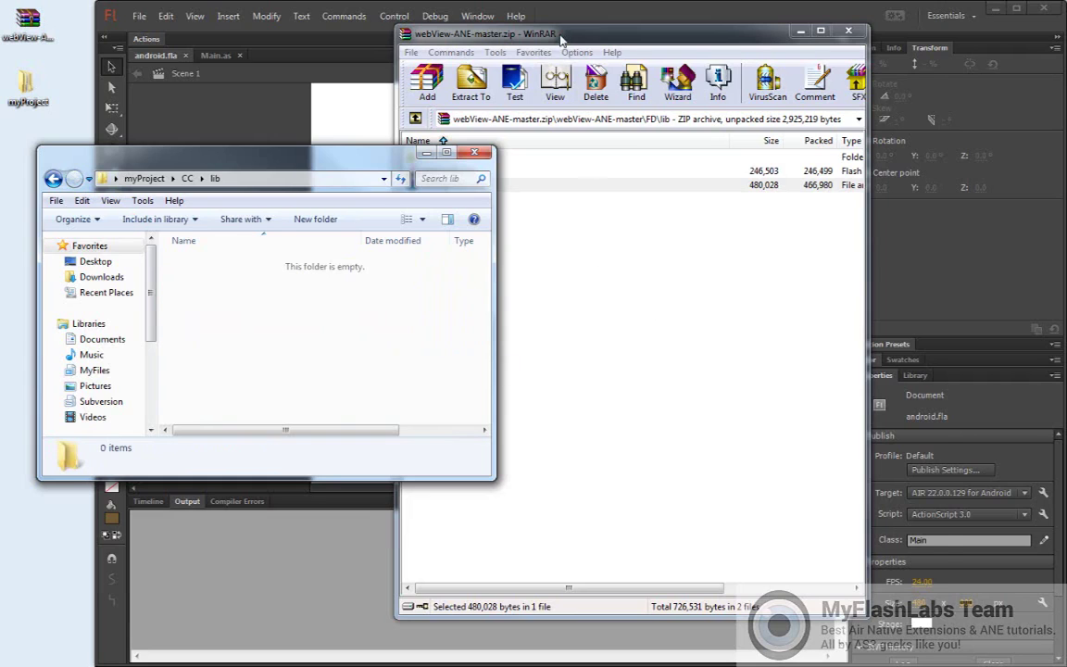
drag(561, 39, 674, 48)
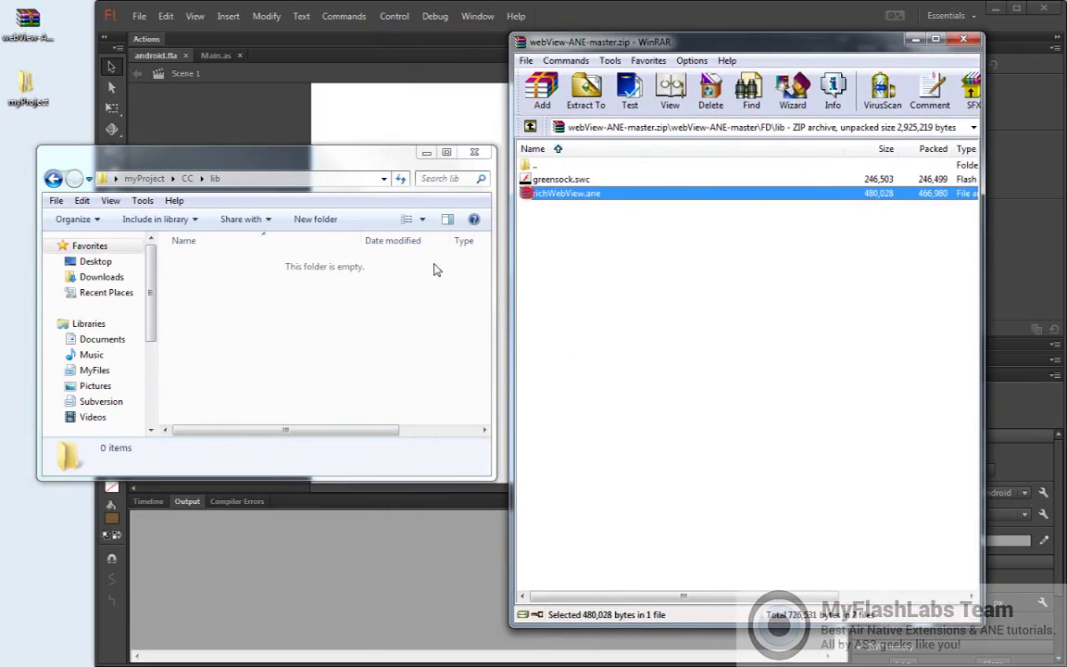
drag(436, 270, 284, 323)
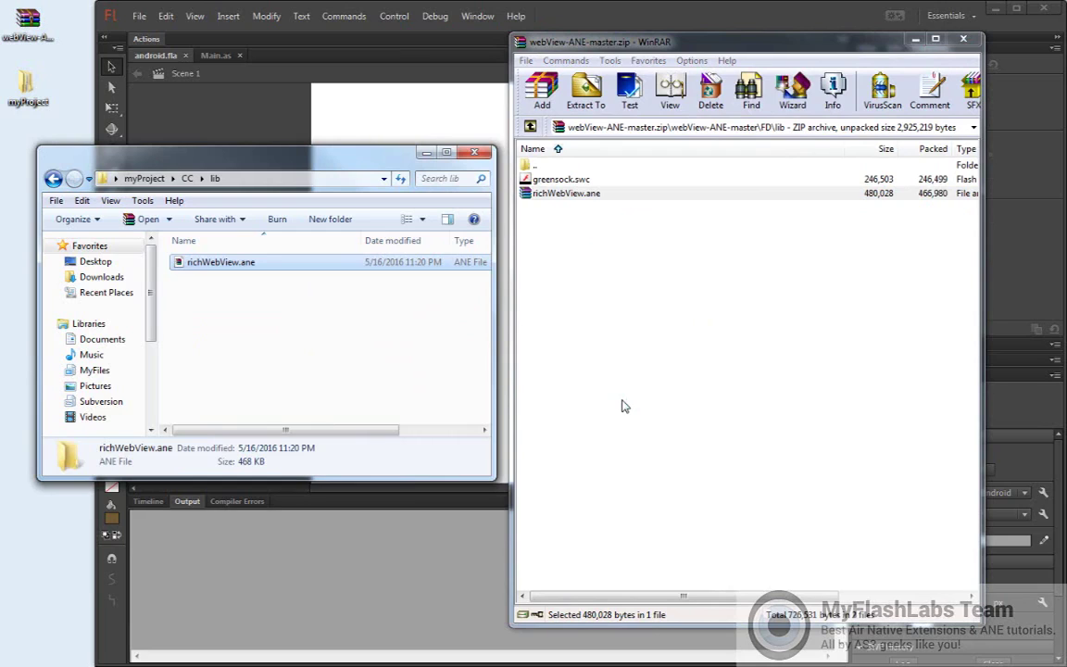
click(963, 39)
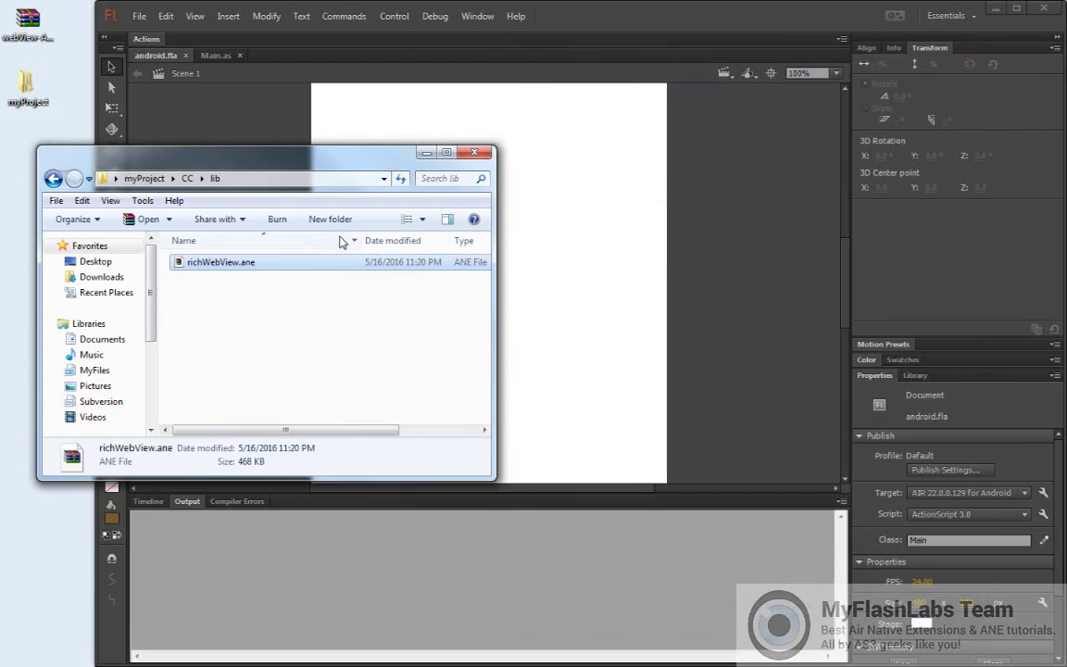
Add myProject\CC\lib\richWebView.ane as a native extension in Advanced ActionScript 3.0 Settings
drag(255, 161, 234, 173)
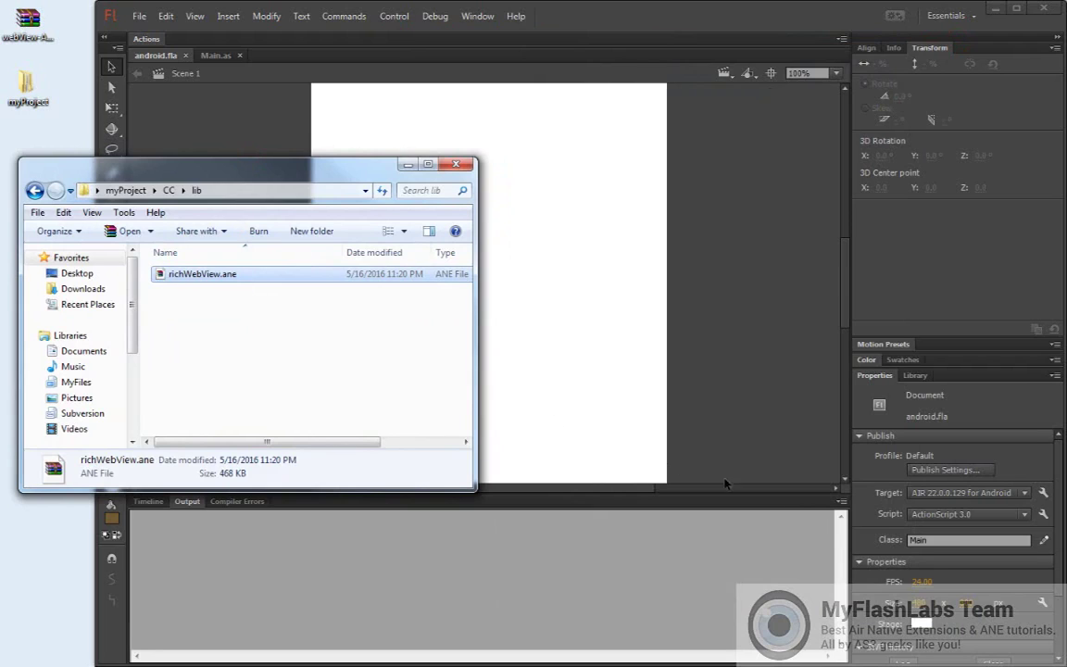
click(1043, 514)
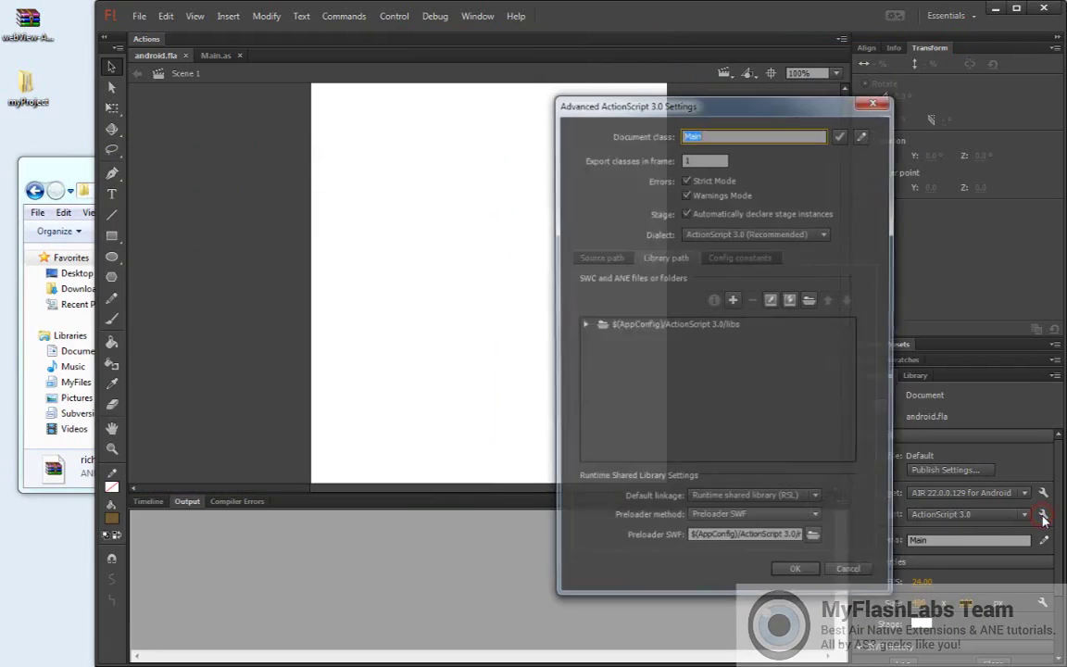
drag(641, 103, 334, 100)
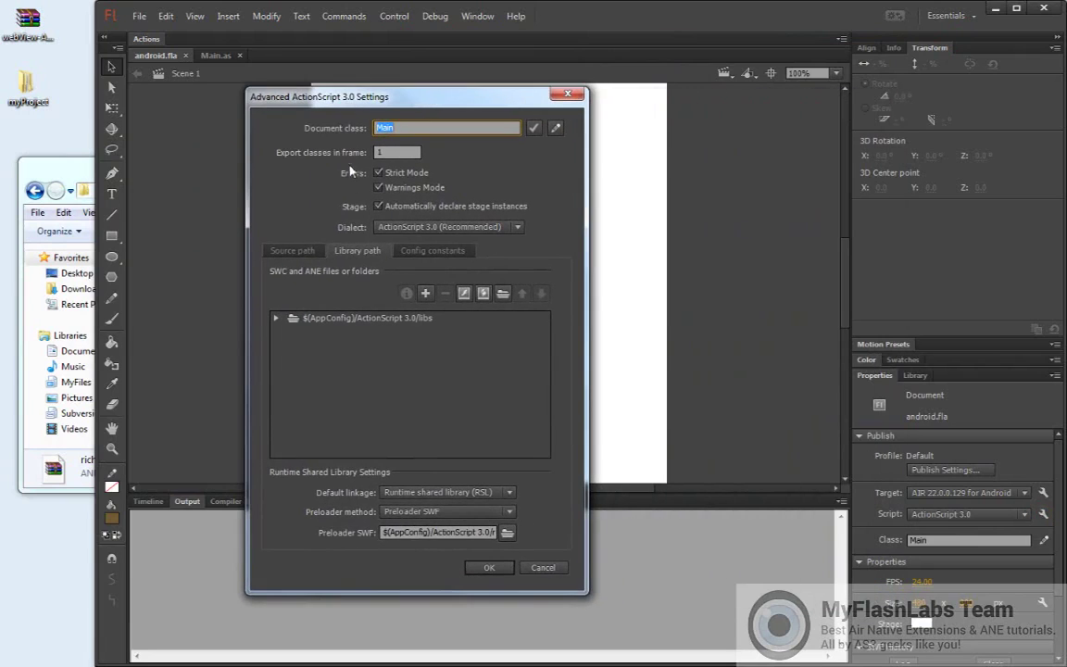
click(483, 294)
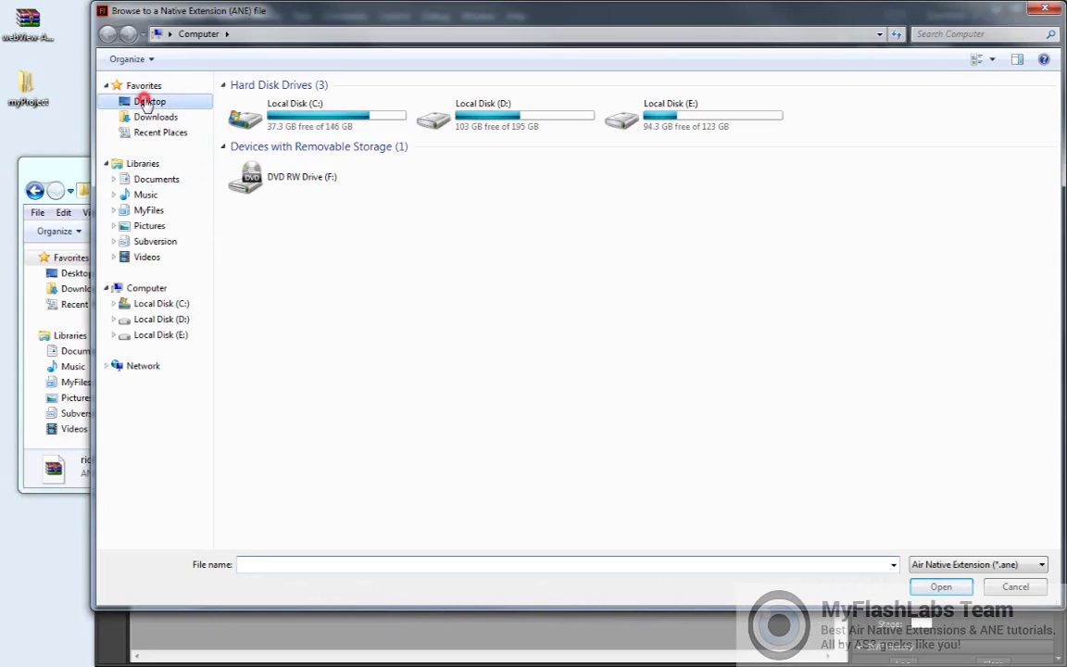
click(144, 101)
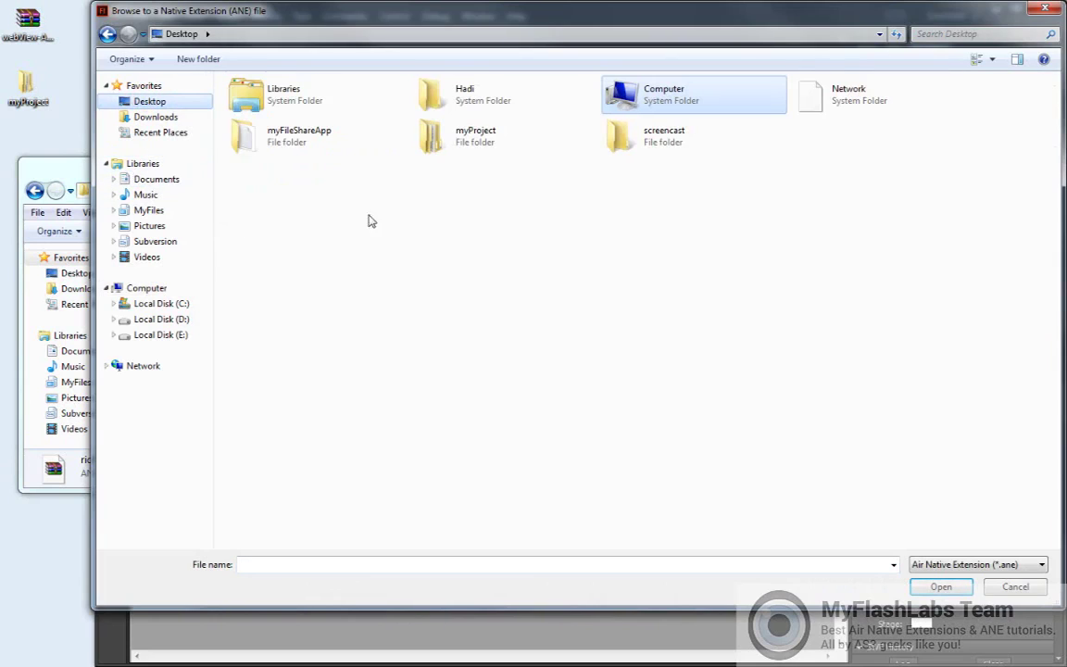
click(449, 146)
double_click(448, 145)
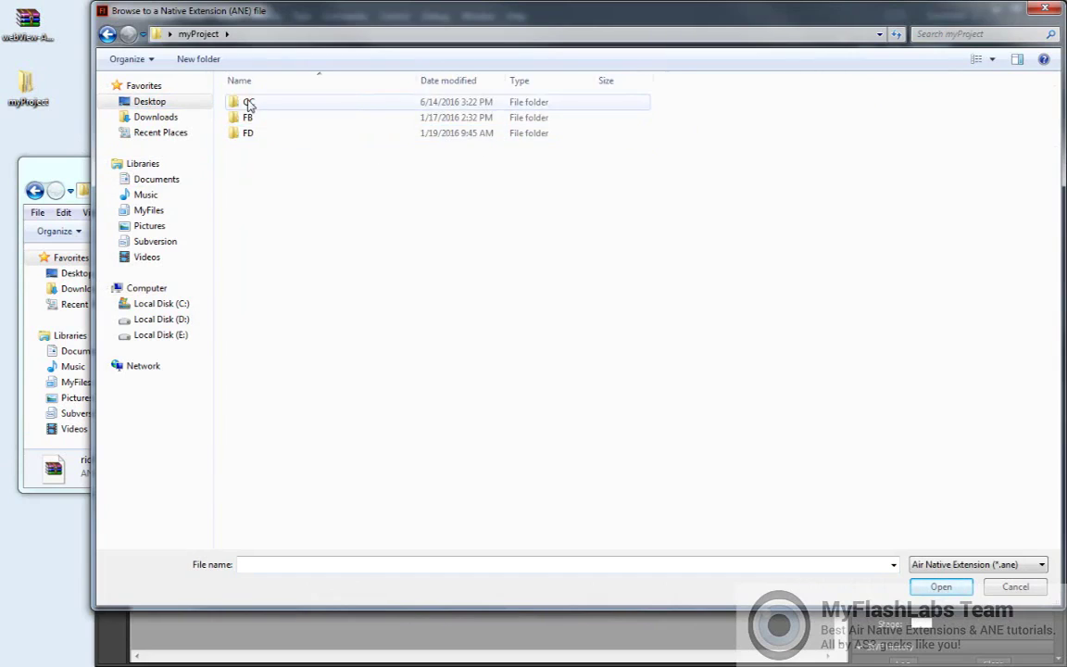
double_click(248, 102)
double_click(243, 132)
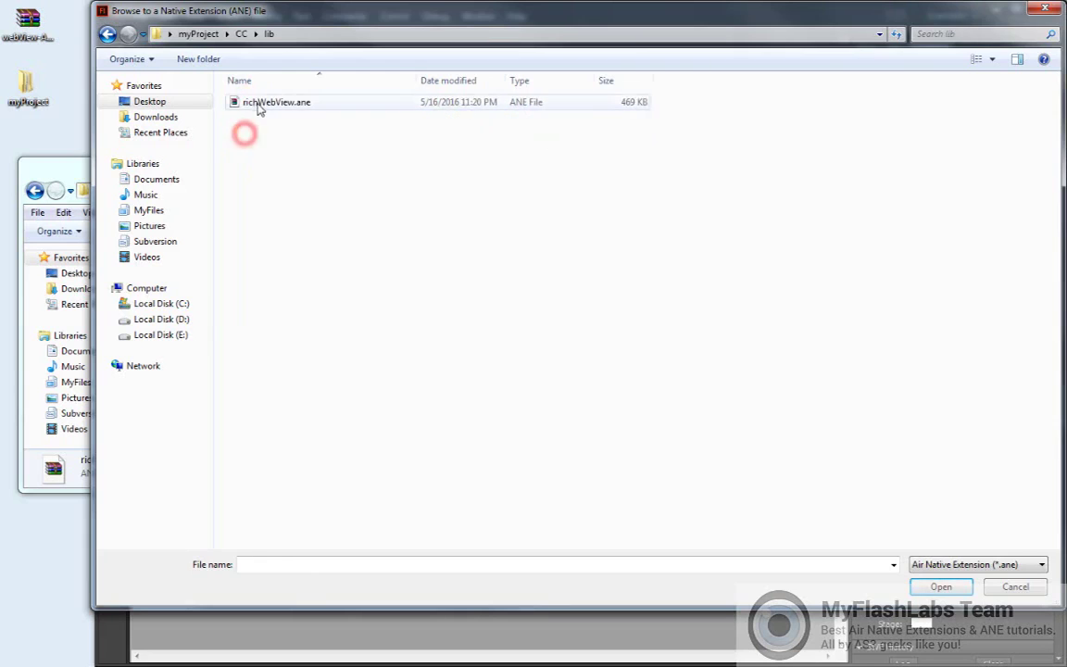
click(257, 102)
click(942, 587)
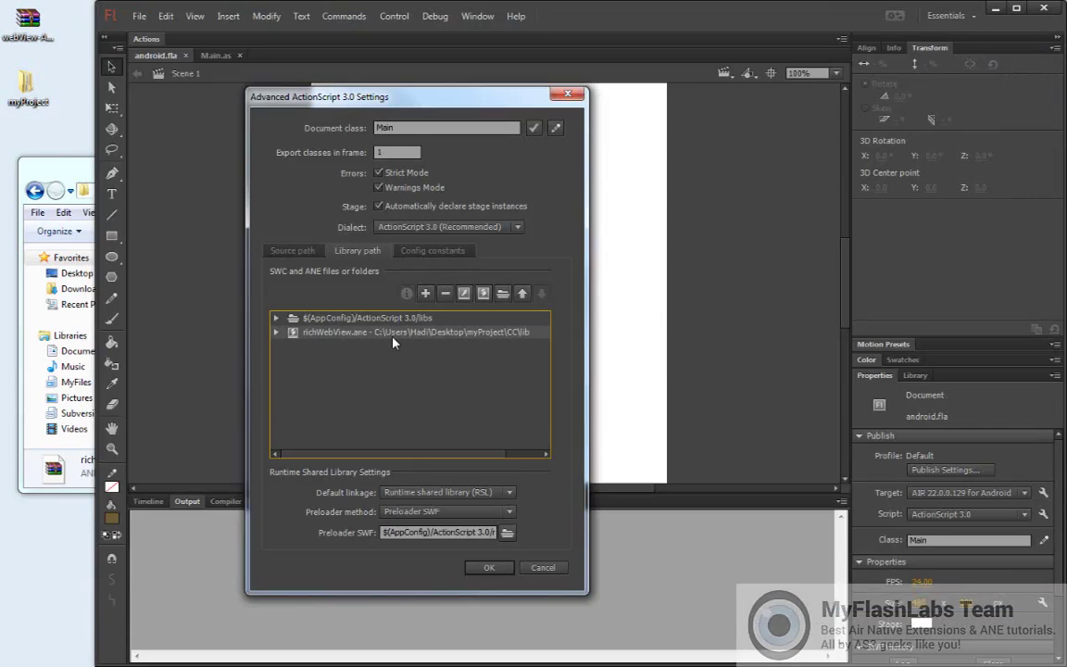
Confirm the ActionScript settings with richWebView.ane, then review the installed AIR SDKs under Help
click(482, 568)
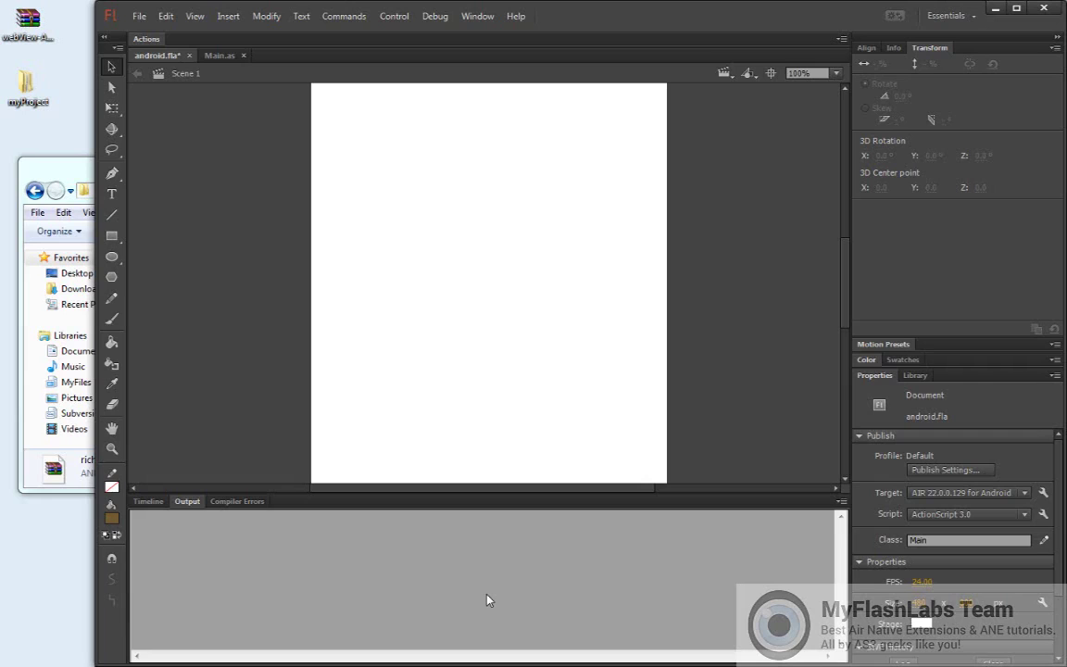
click(474, 17)
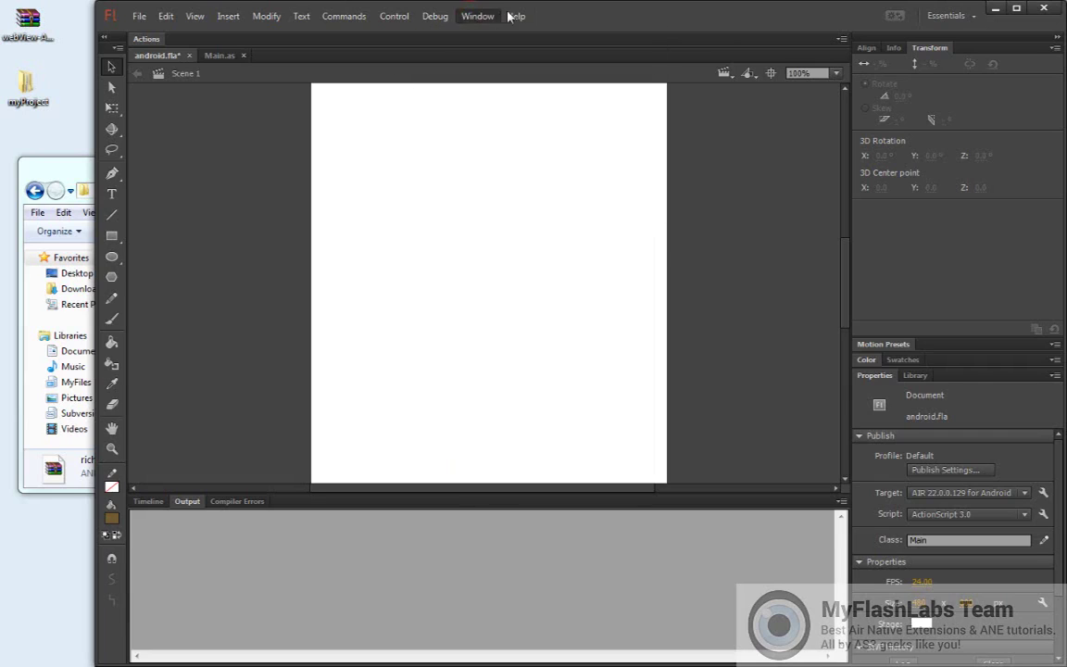
mouse_move(510, 17)
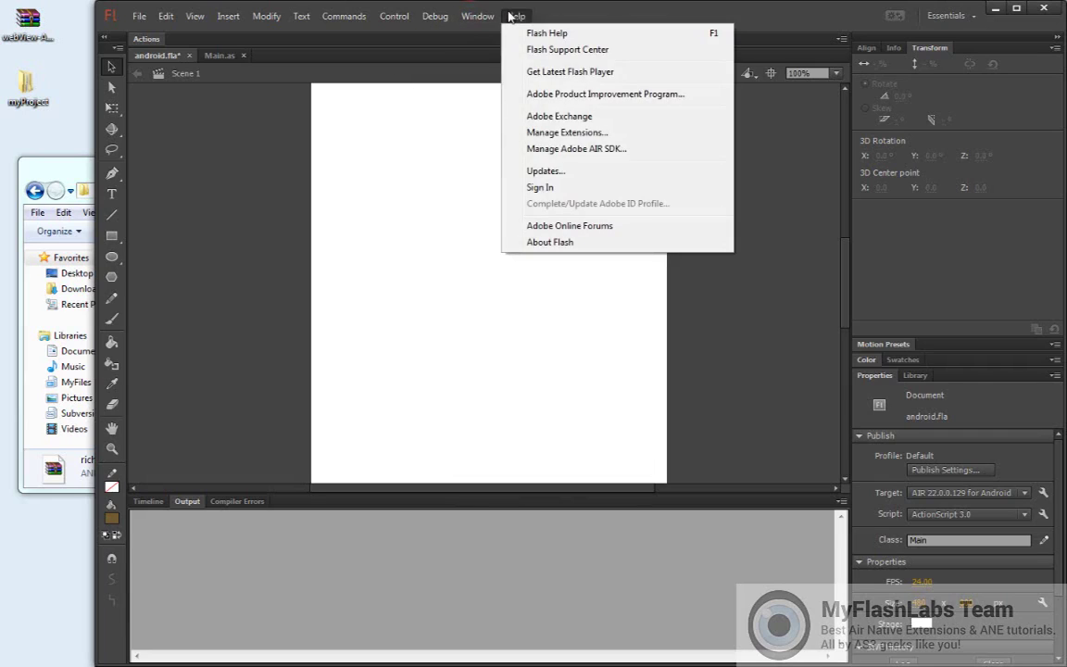
click(595, 149)
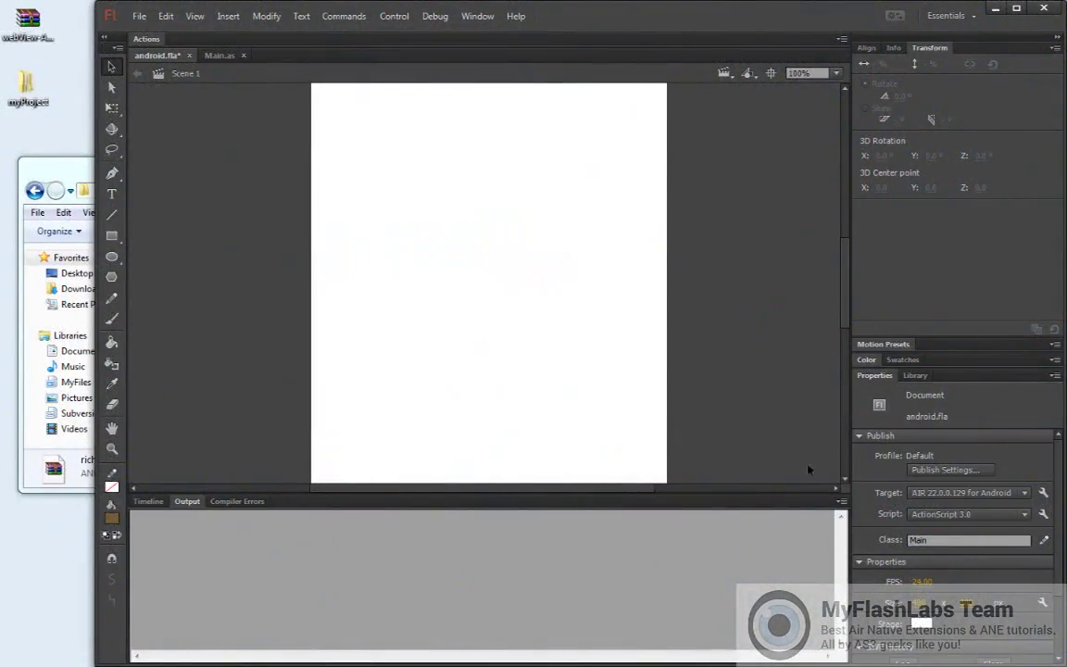
In AIR for Android Settings, enable 'Manually manage permissions and manifest additions' on the Permissions tab
click(1044, 515)
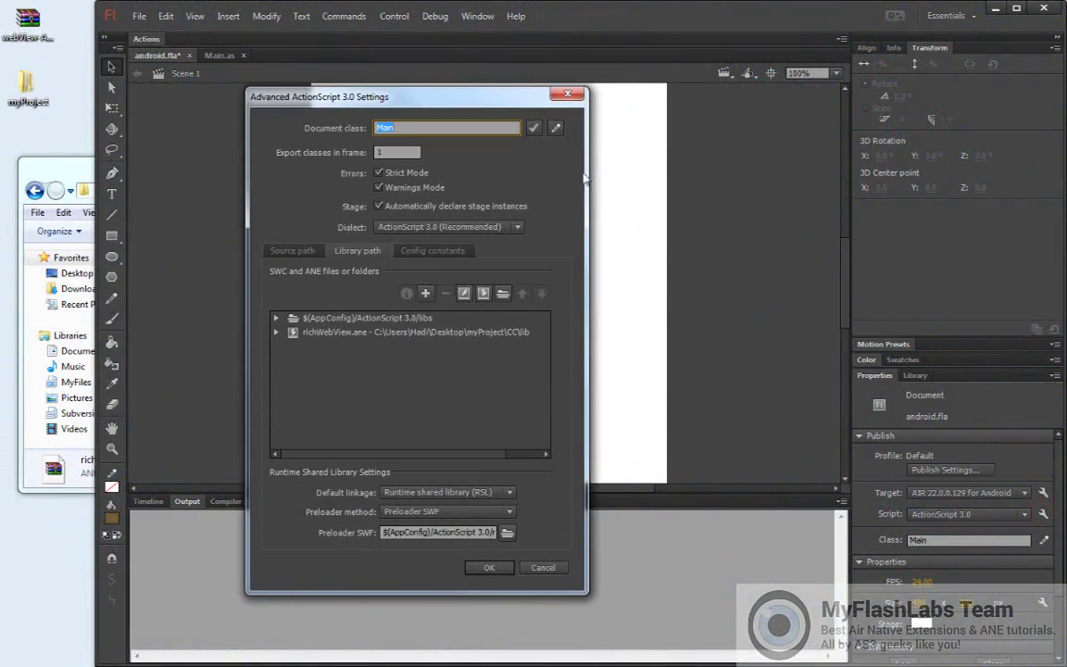
click(567, 94)
click(1043, 494)
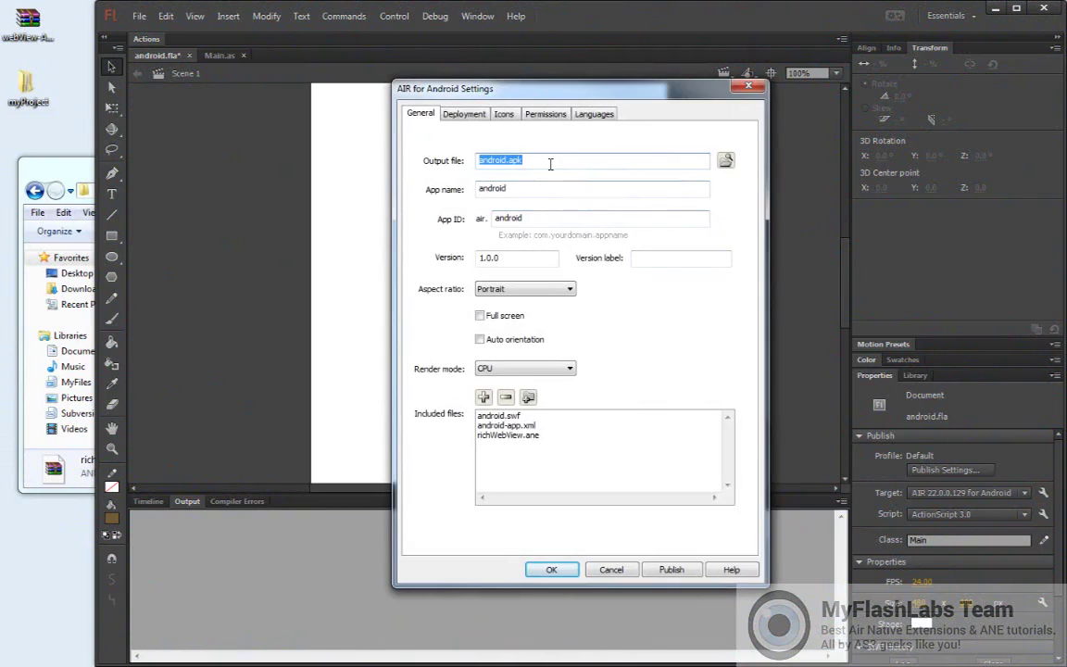
click(536, 116)
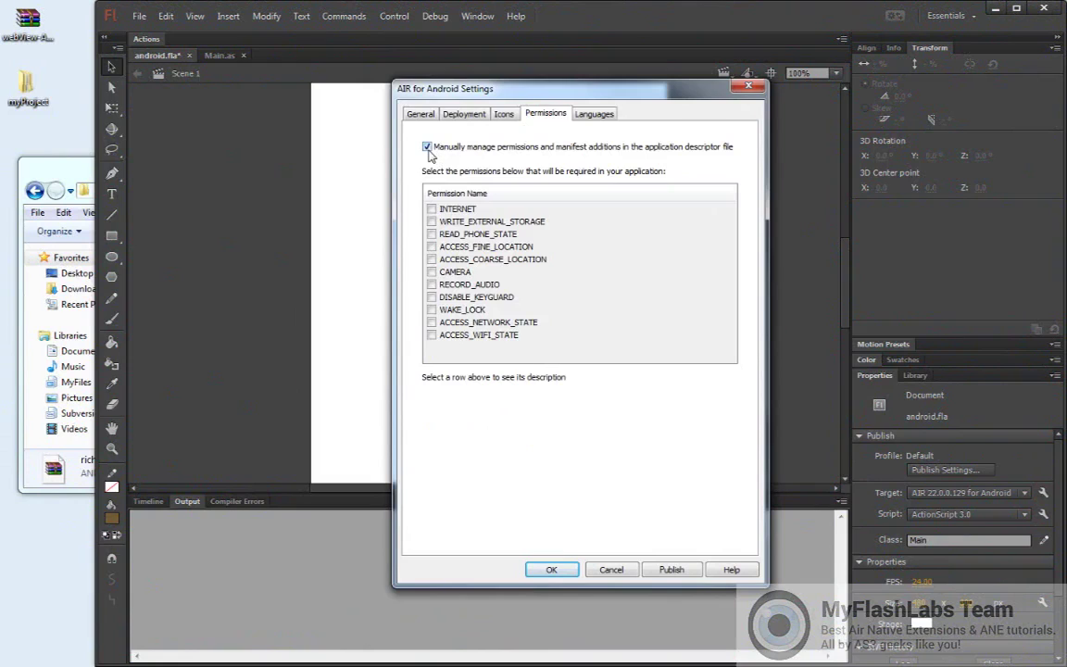
Confirm the Android settings, then open myProject\CC\dist\android-app.xml with Notepad++
click(553, 569)
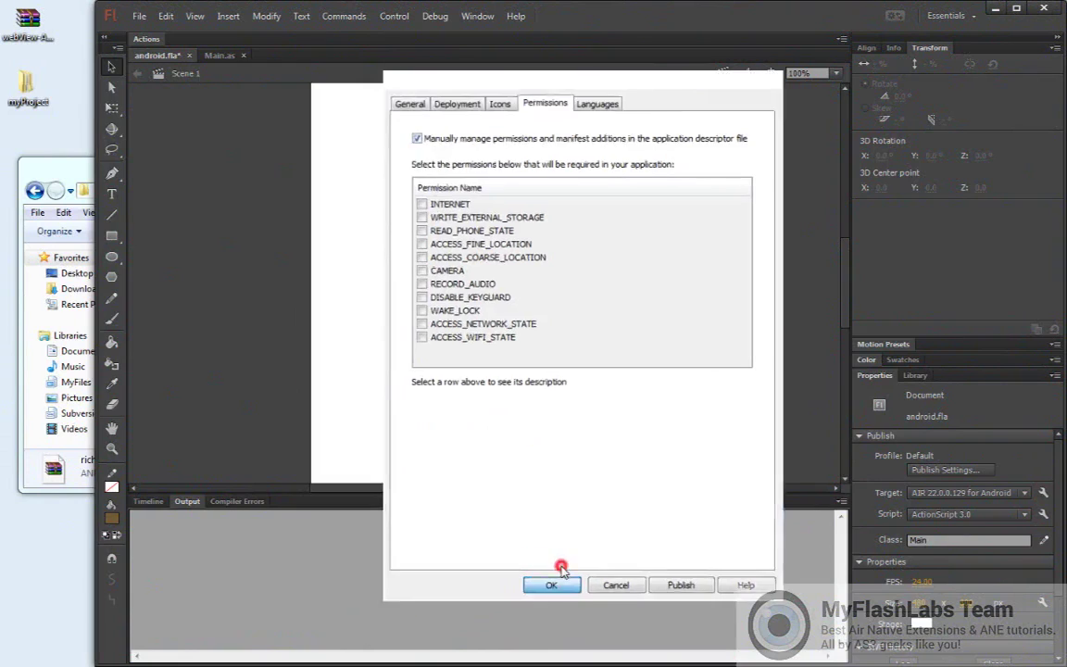
click(74, 166)
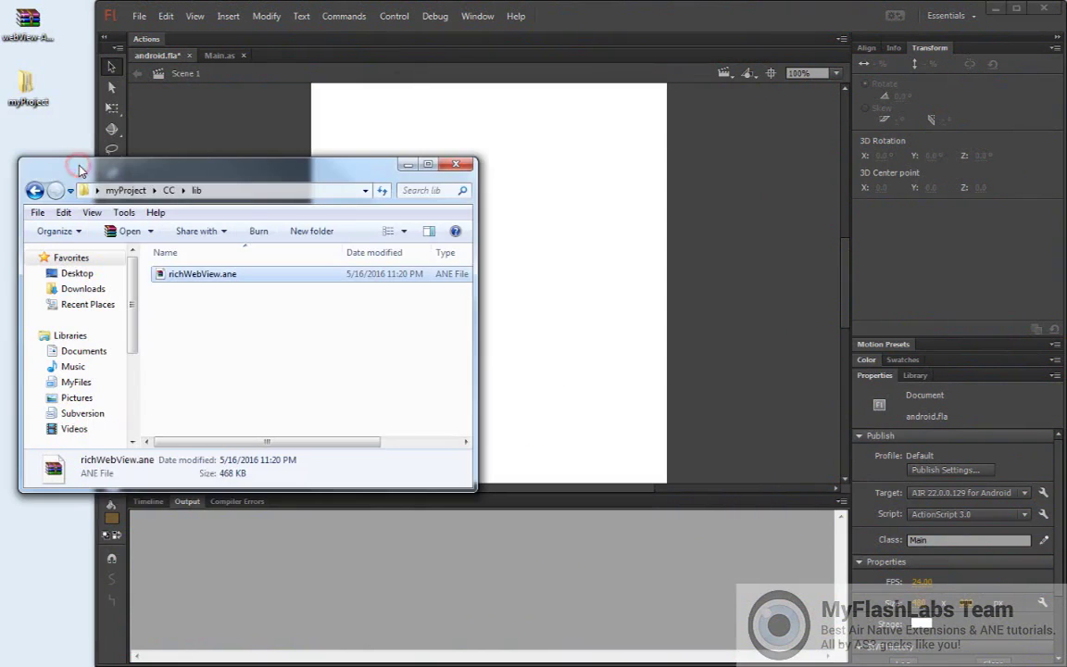
click(166, 192)
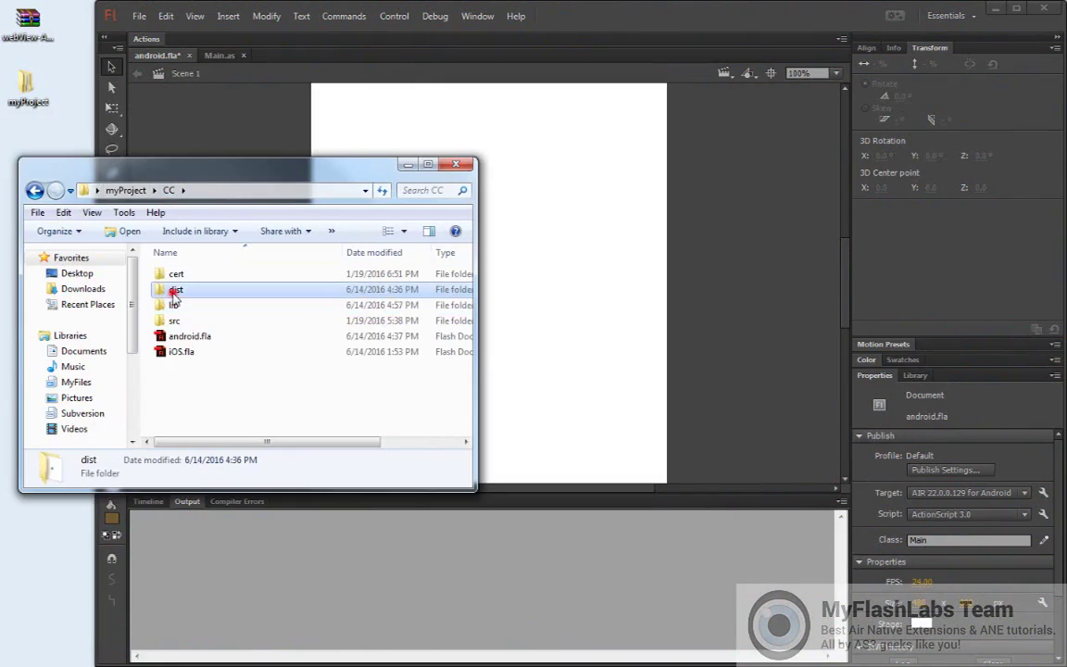
double_click(173, 290)
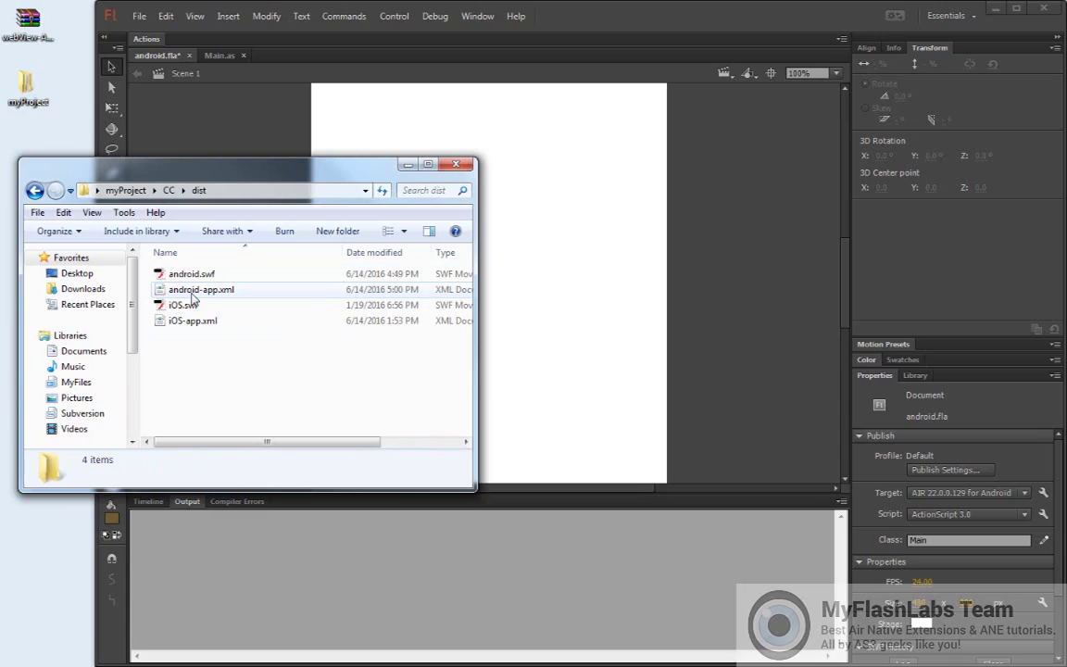
double_click(193, 291)
right_click(179, 289)
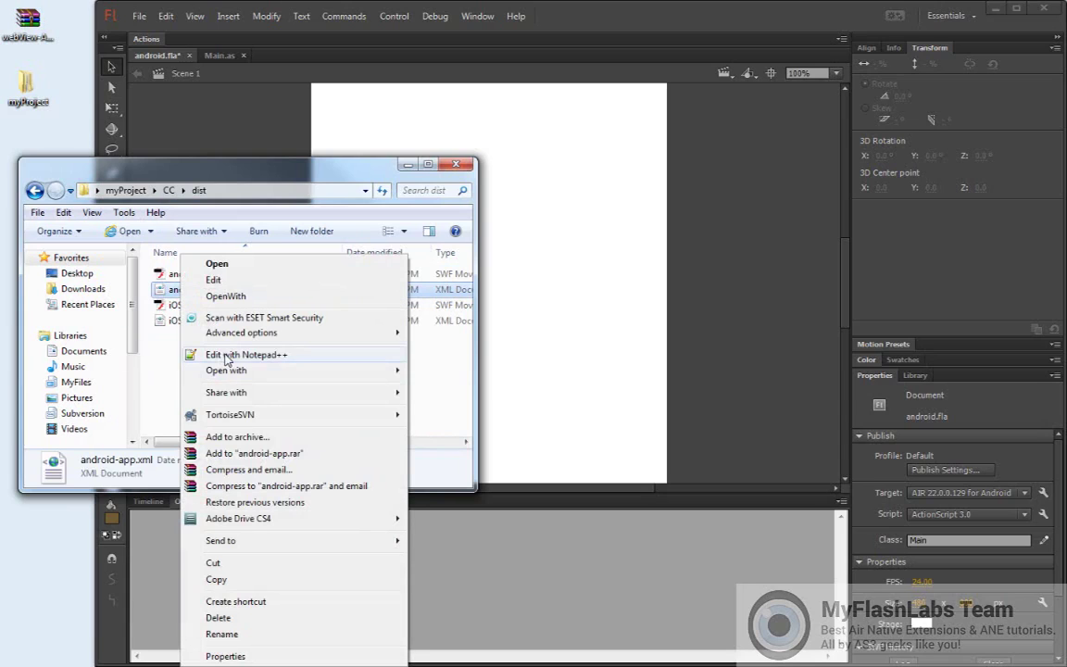
click(225, 356)
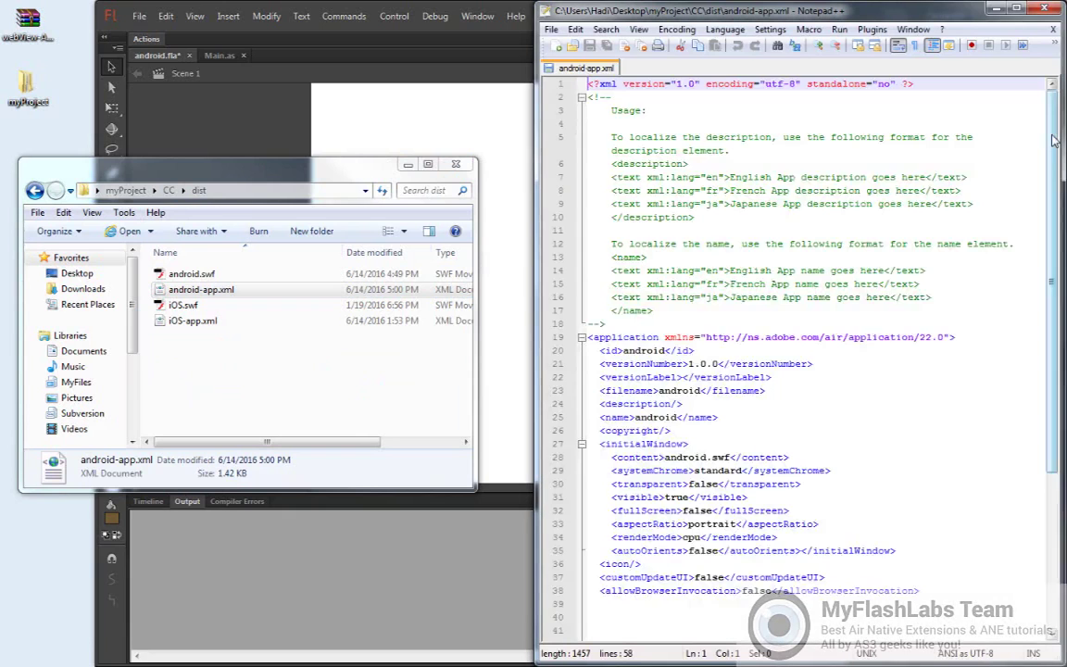
Scroll android-app.xml down to the extensions block listing com.myflashlab.air.extensions.webView
drag(1052, 139, 1035, 346)
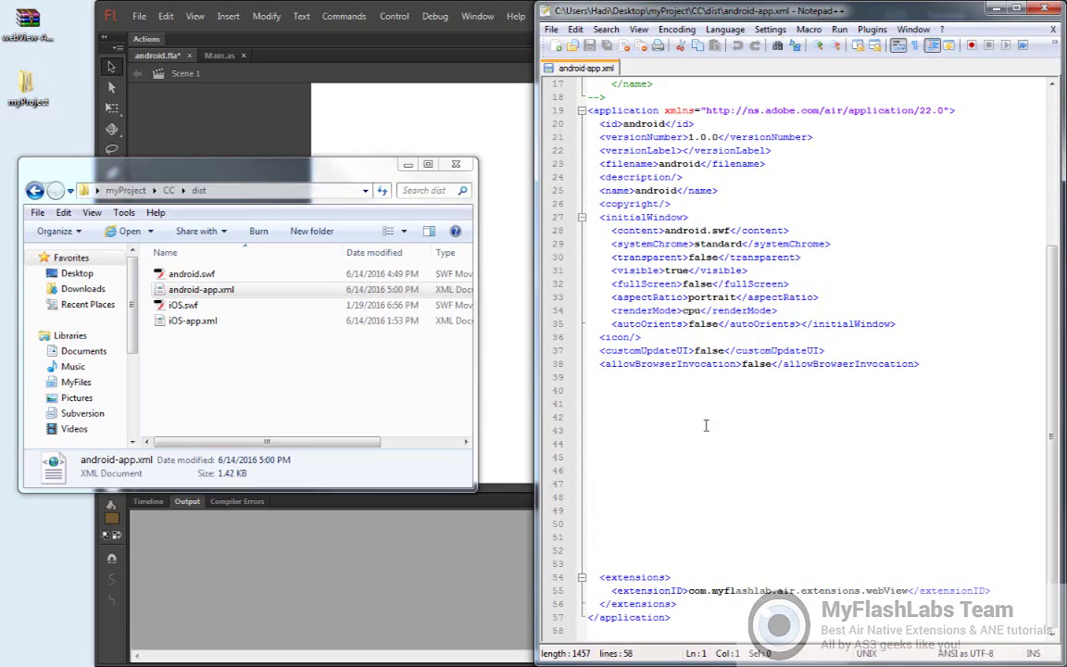
Minimize Notepad++, save android.fla, then switch to the webView-ANE GitHub page
click(991, 11)
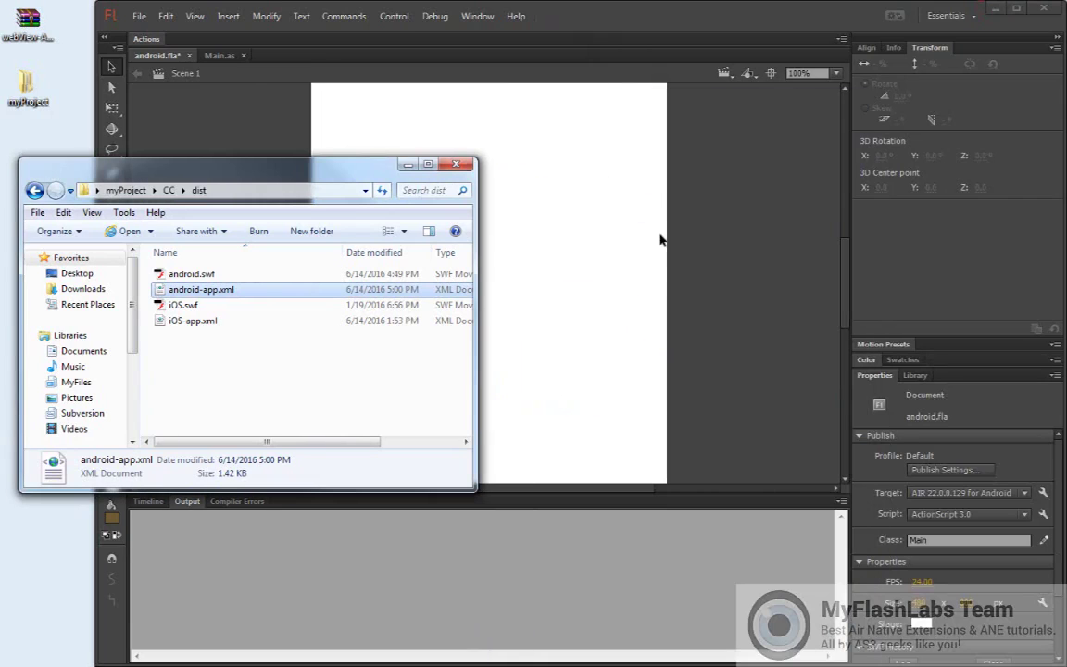
click(147, 52)
click(138, 17)
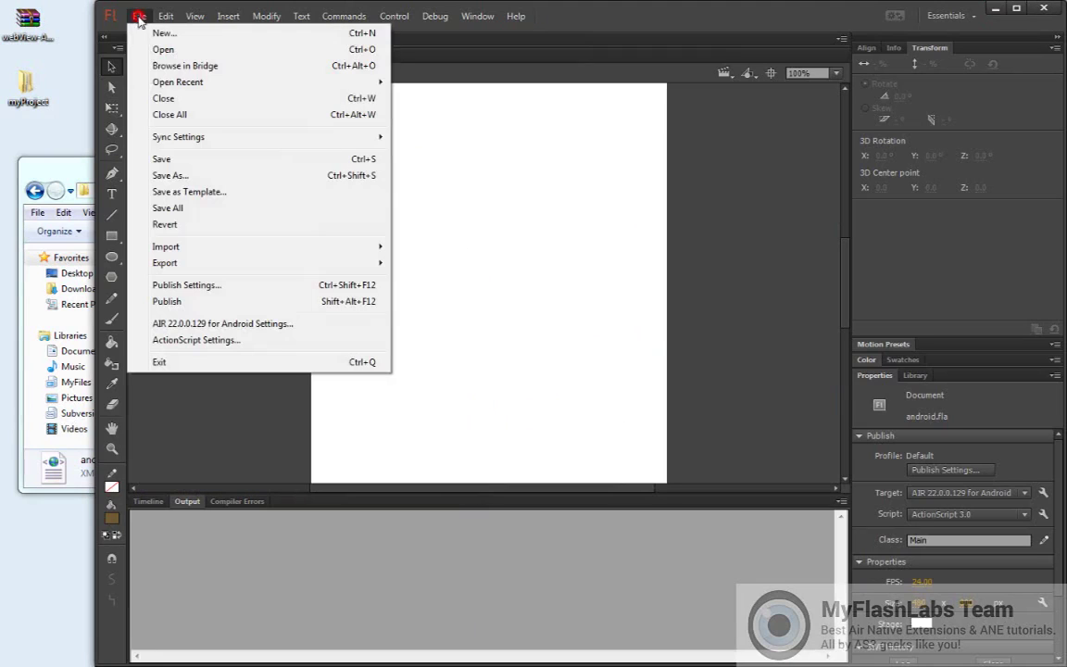
click(148, 158)
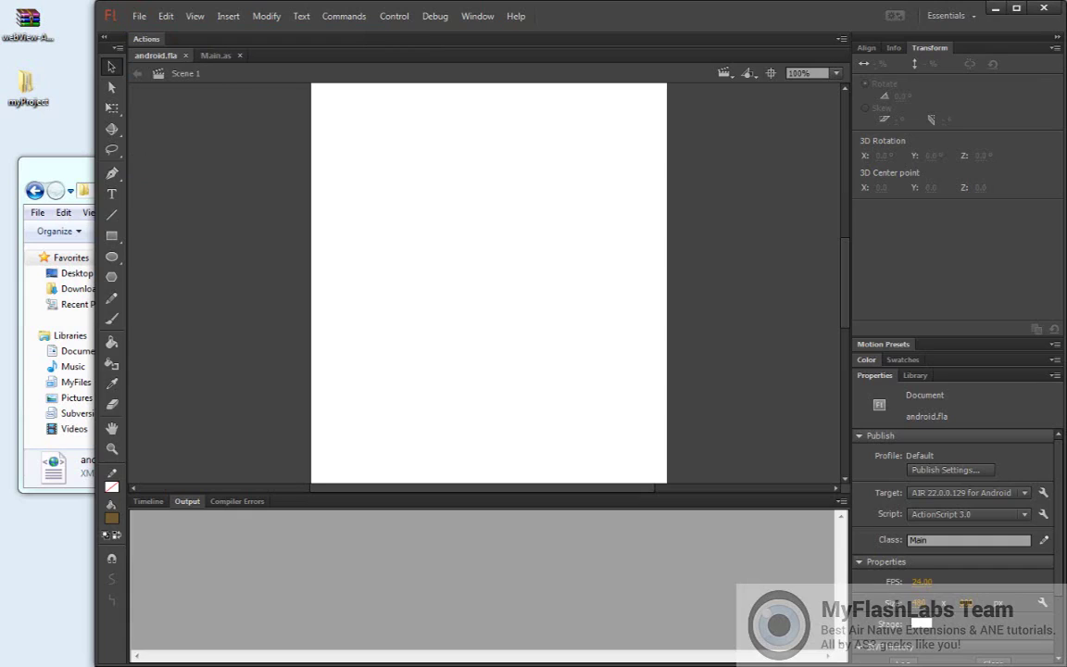
key(alt+Tab)
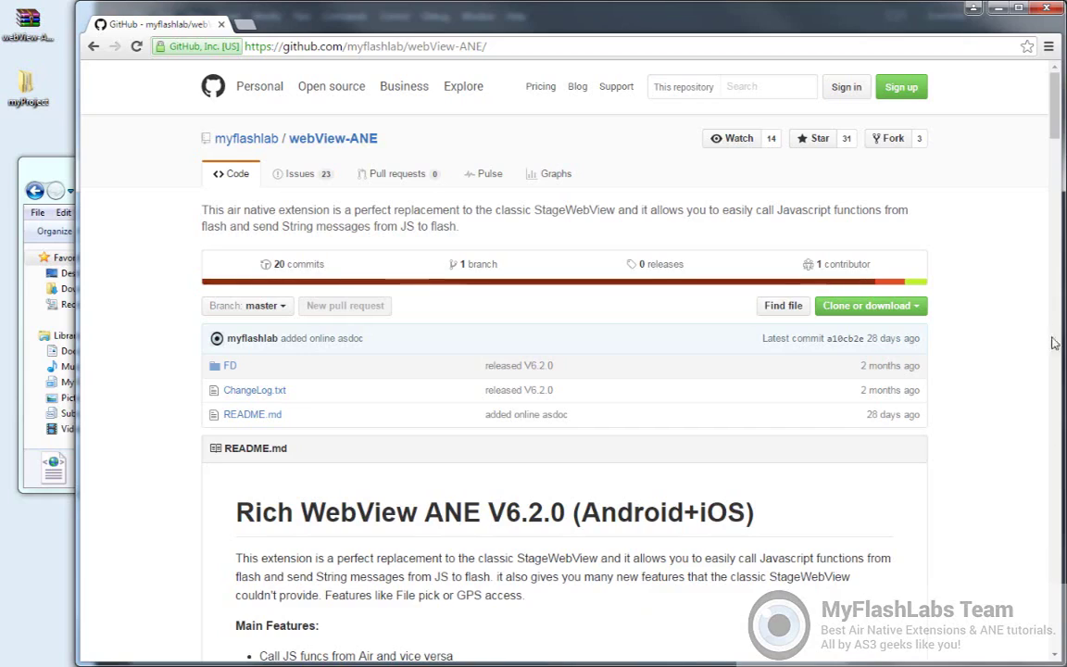
Scroll the webView-ANE README in Chrome down to the Air Usage sample code that creates a RichWebView
click(1055, 113)
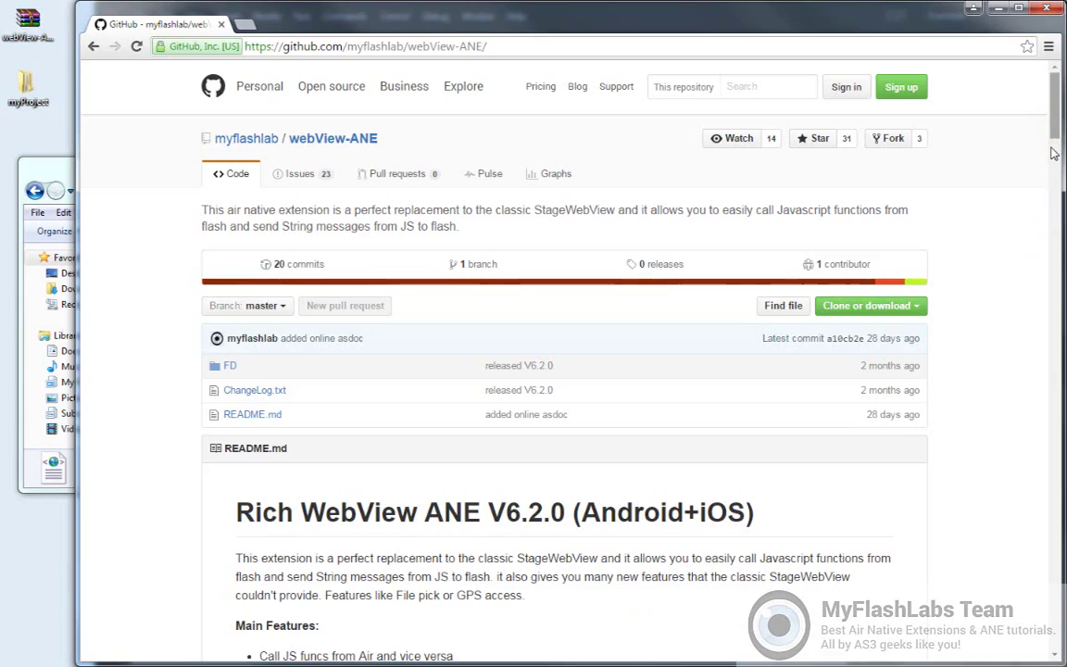
mouse_move(1053, 144)
mouse_down()
mouse_move(1053, 153)
mouse_move(1054, 121)
mouse_up()
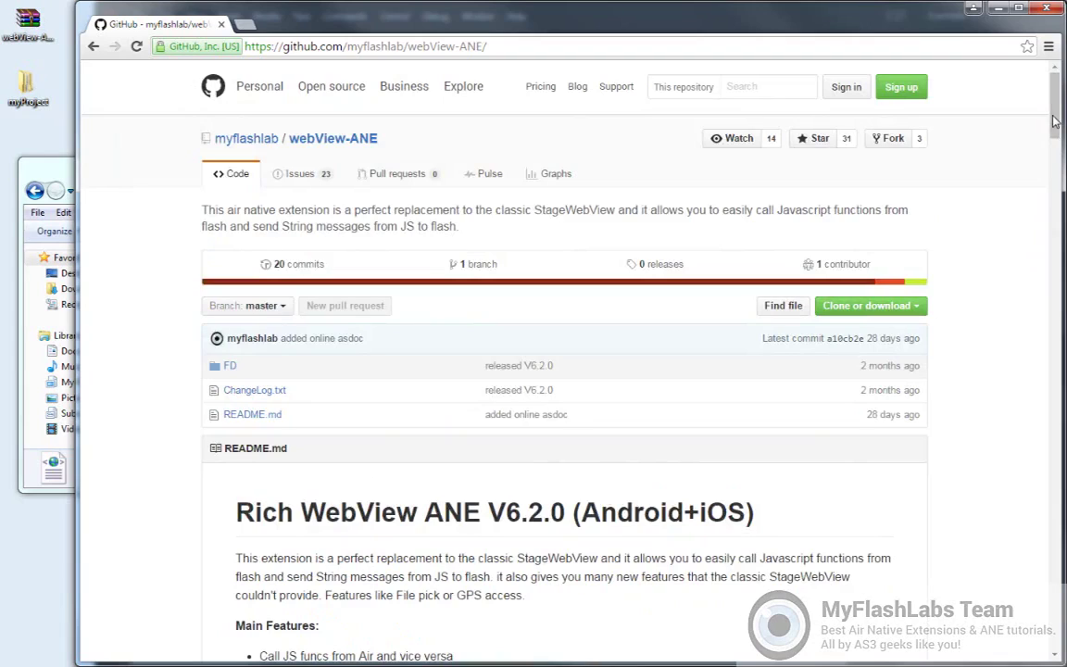
drag(1054, 120, 1053, 243)
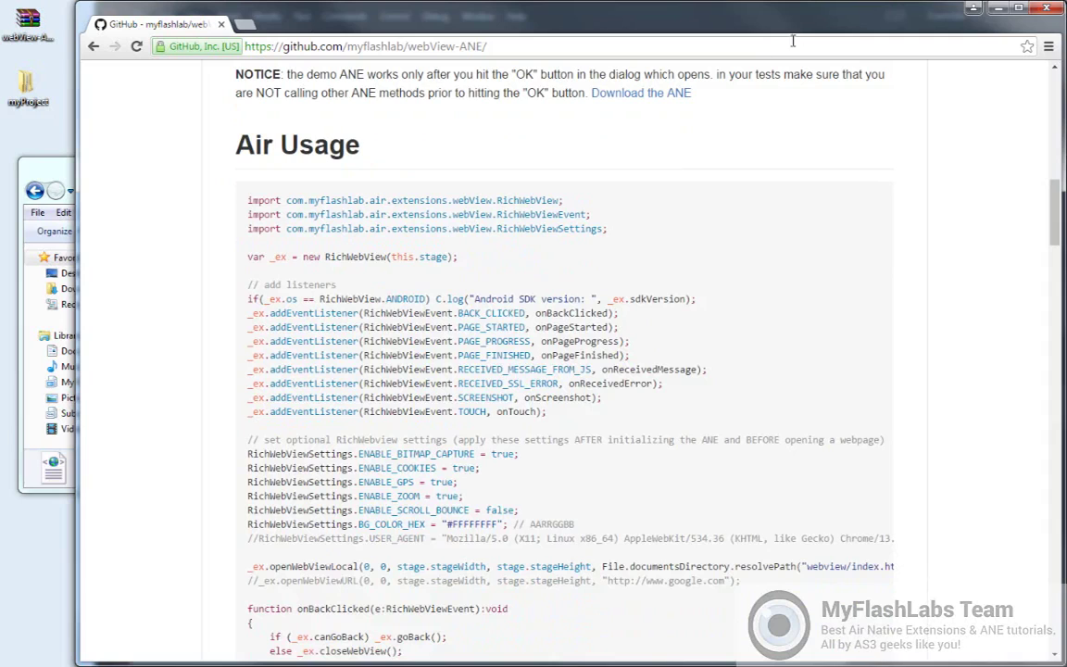
Minimize Chrome, open webView-ANE-master > FD > src in WinRAR, and drag Demo.as into Flash
click(998, 8)
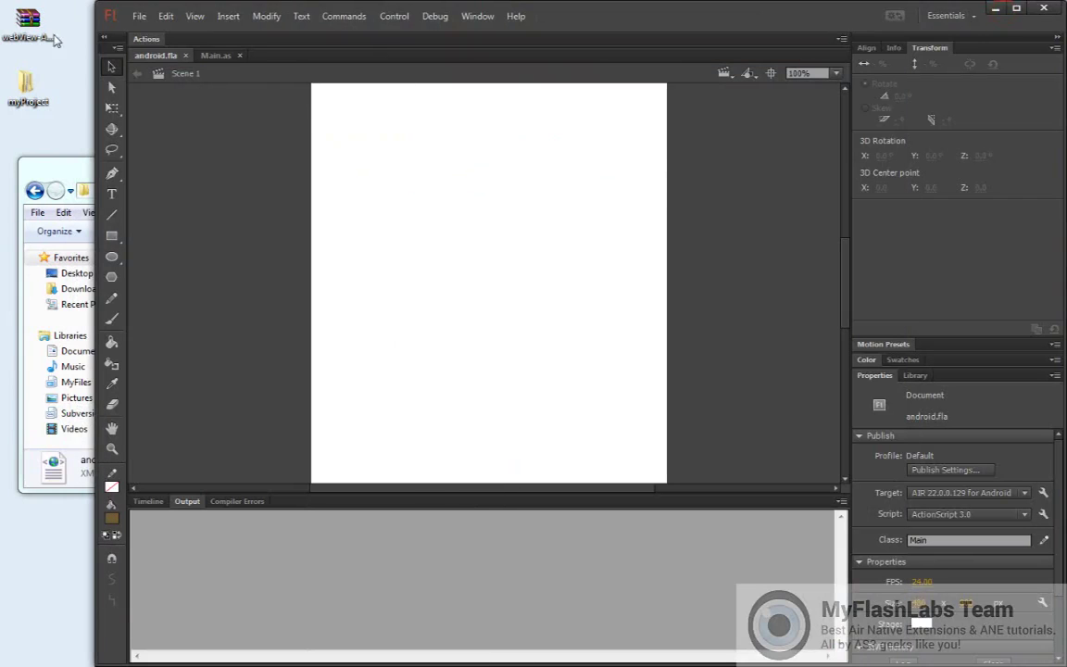
double_click(26, 23)
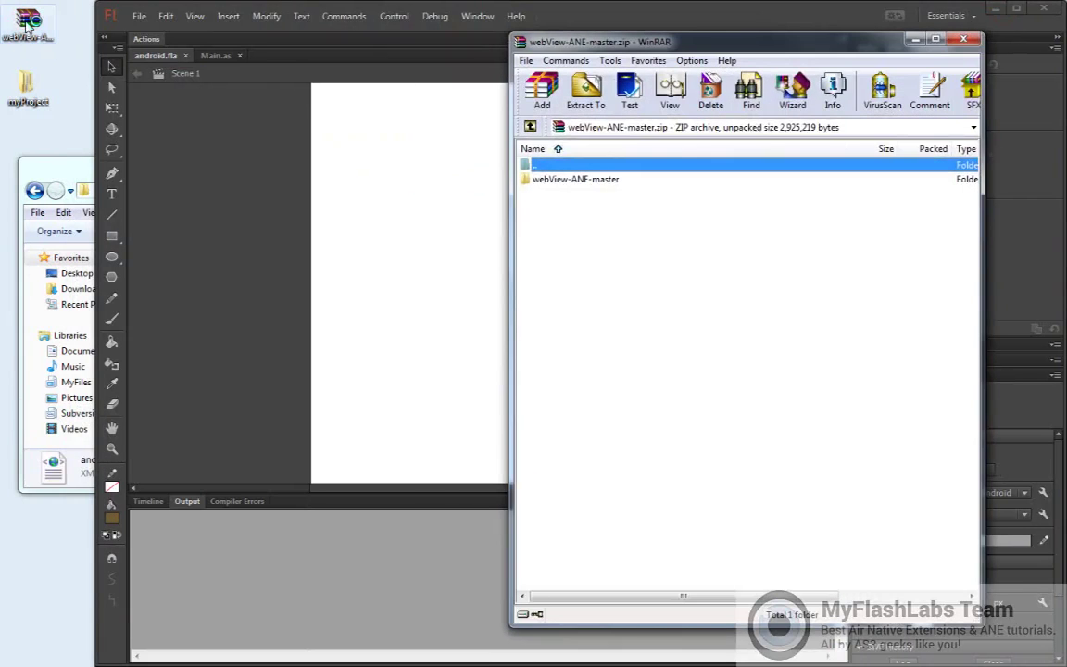
double_click(543, 181)
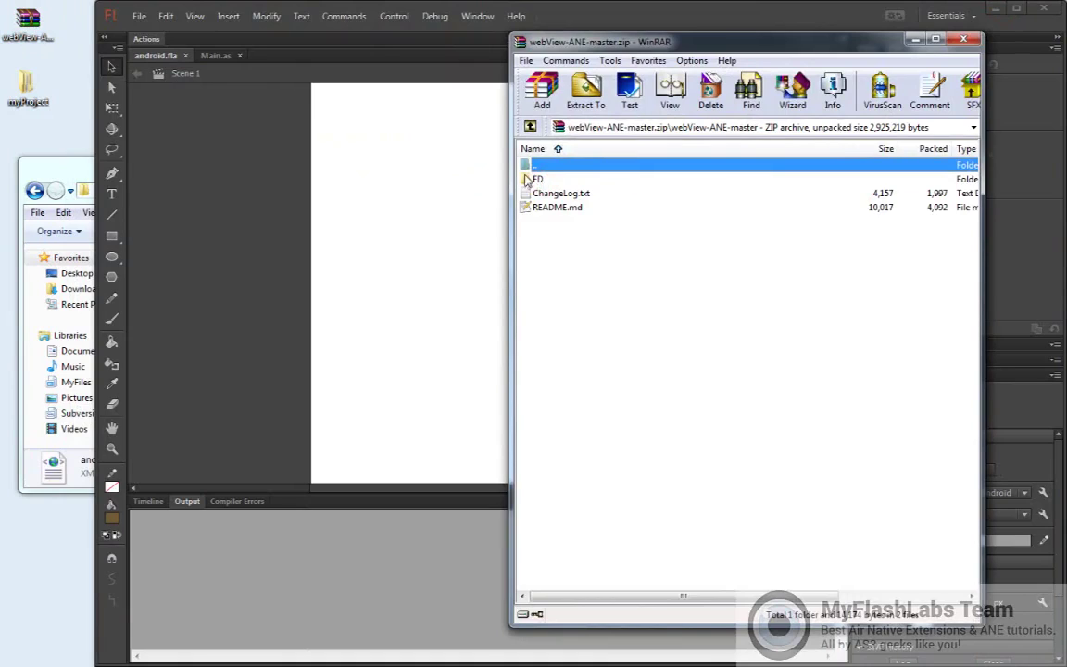
double_click(538, 180)
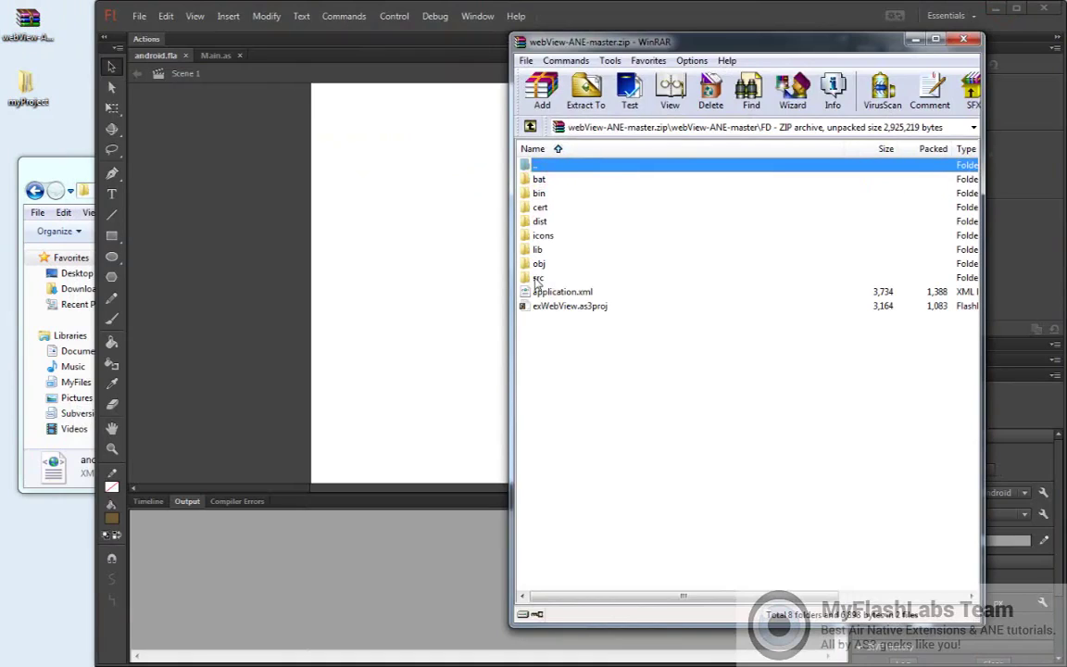
click(537, 278)
double_click(537, 279)
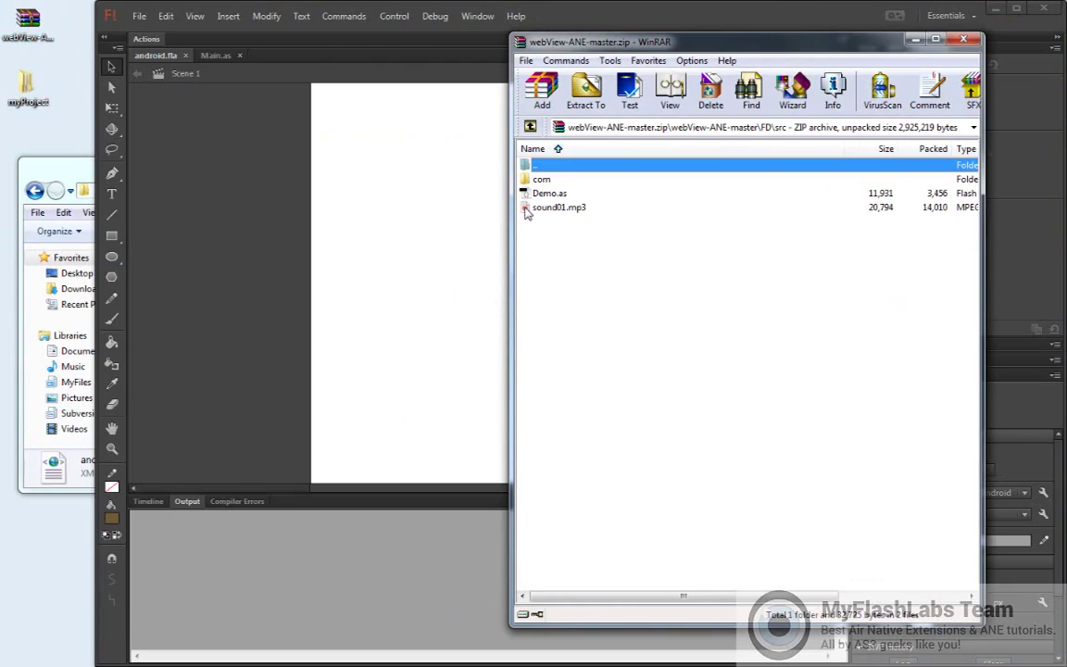
drag(525, 194, 297, 92)
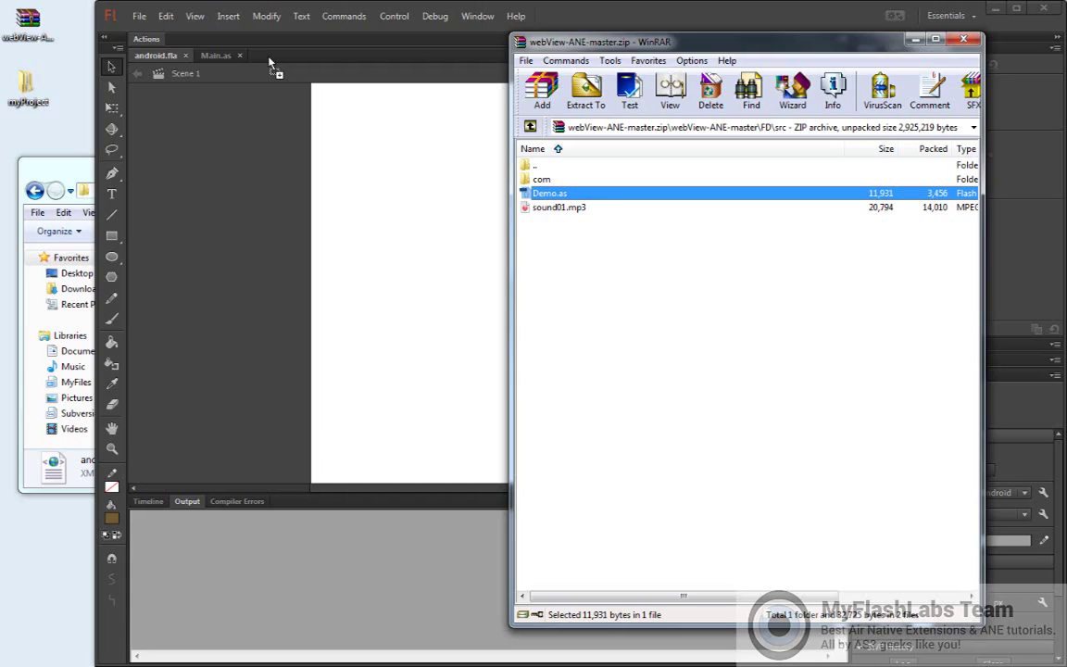
drag(271, 62, 368, 191)
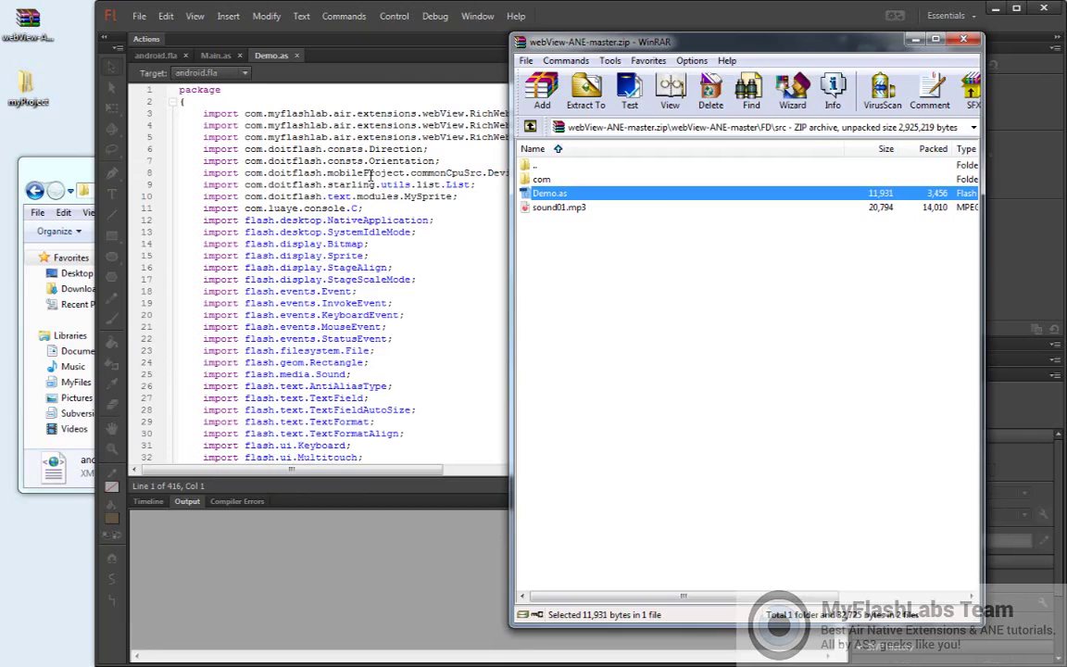
Paste Demo.as's RichWebView import from line 3 into Main.as after the last import
click(371, 174)
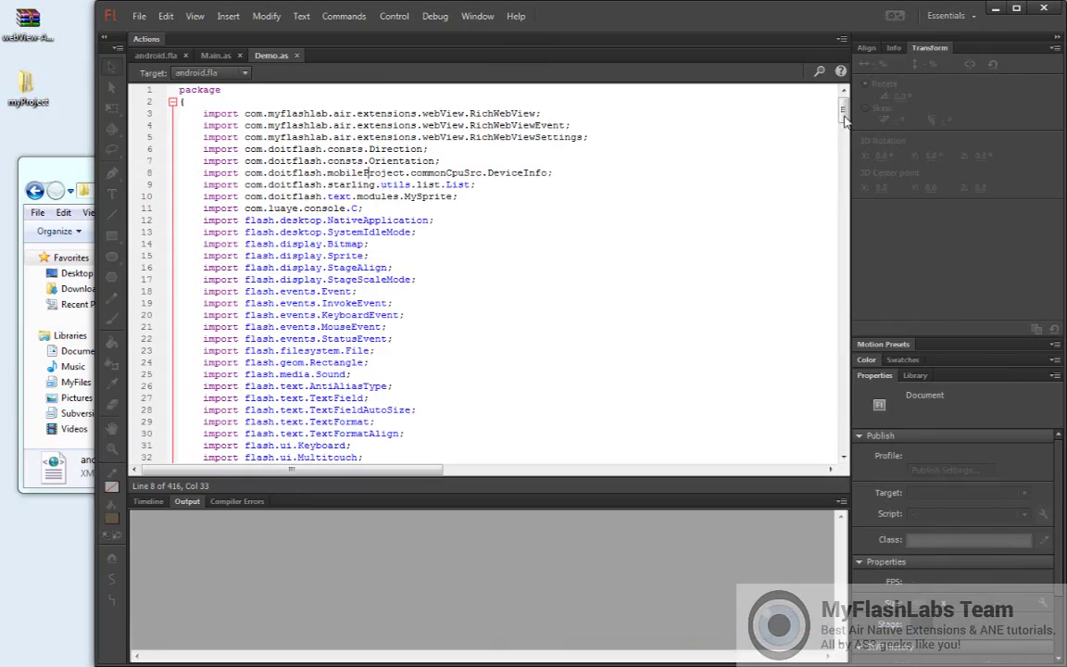
click(204, 113)
drag(238, 113, 558, 113)
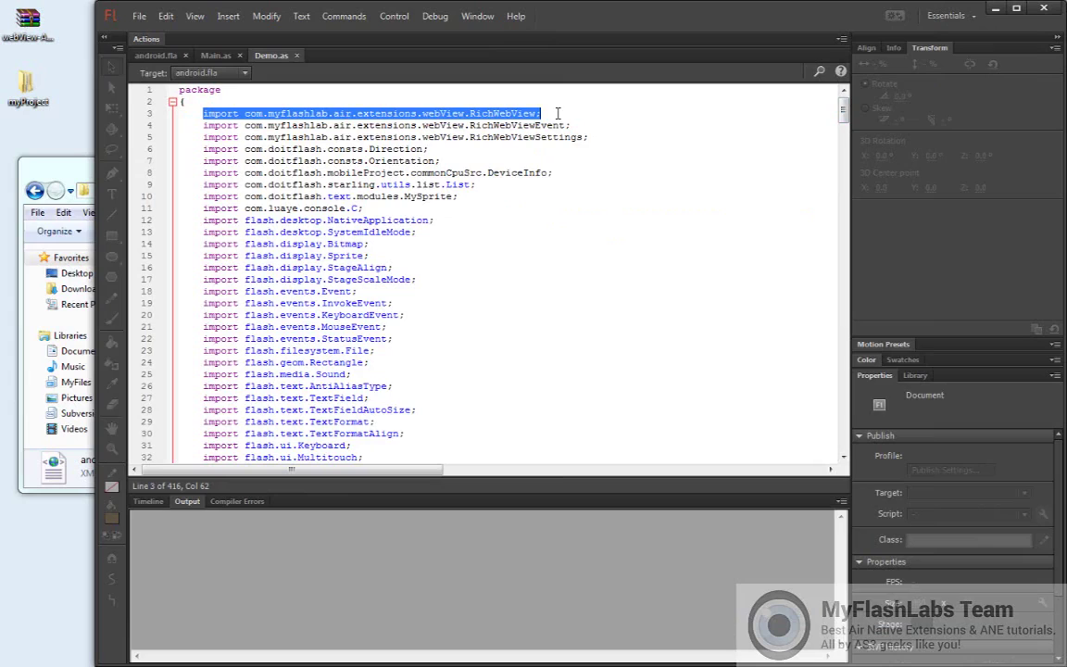
click(211, 58)
click(466, 327)
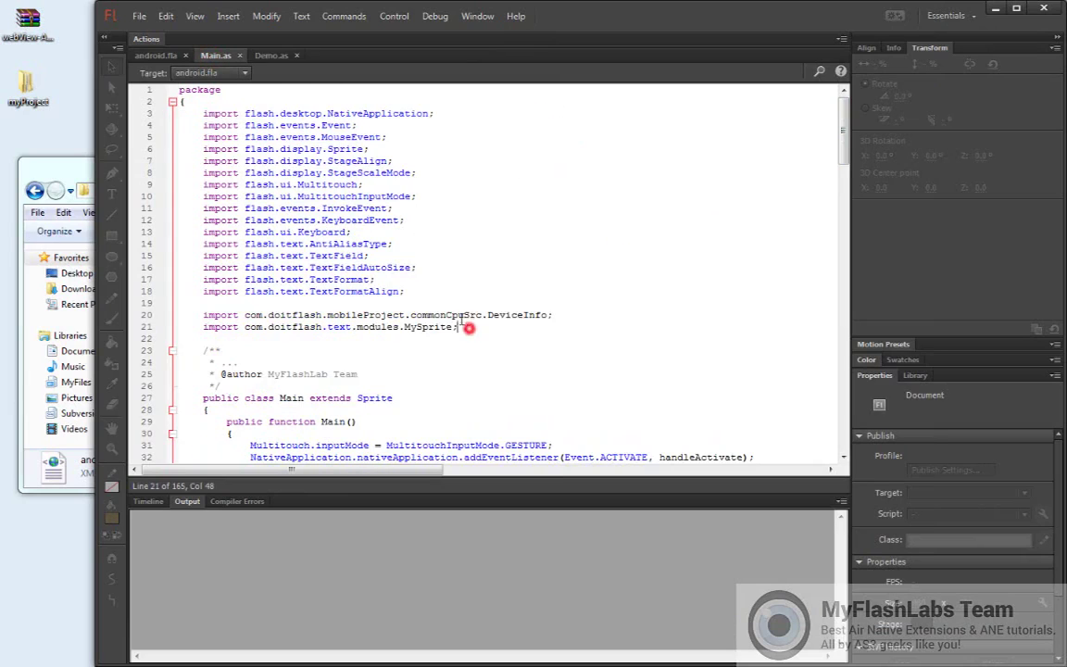
key(Return)
key(Return)
text(import com.myflashlab.air.extensions.webView.RichWebView;)
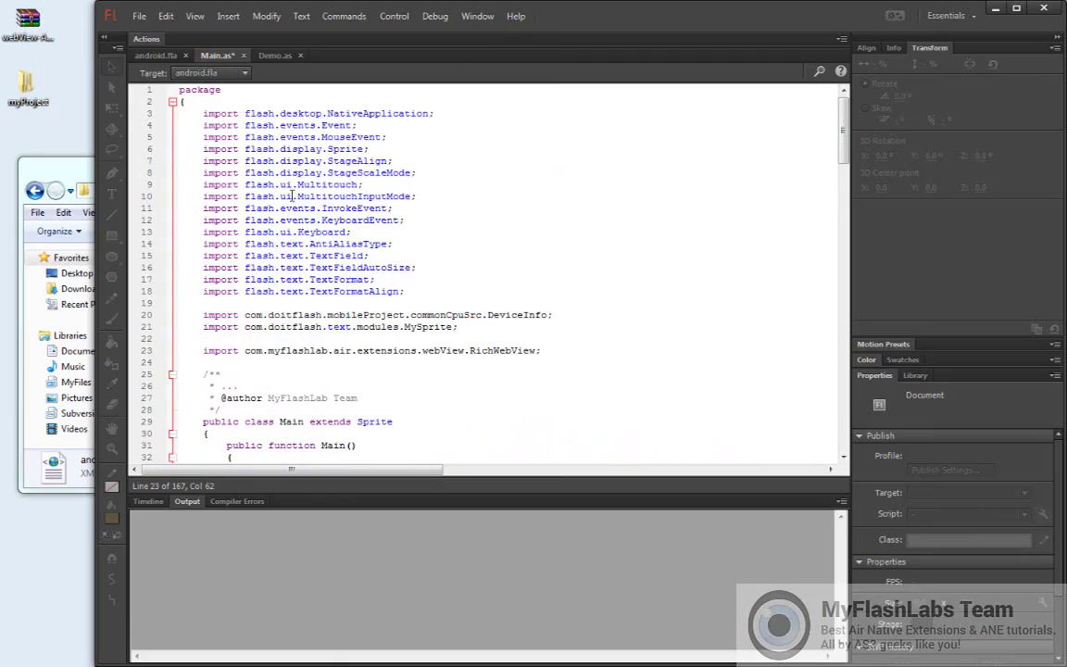
Select the _ex RichWebView variable declaration on Demo.as line 46 and return to Main.as
click(275, 56)
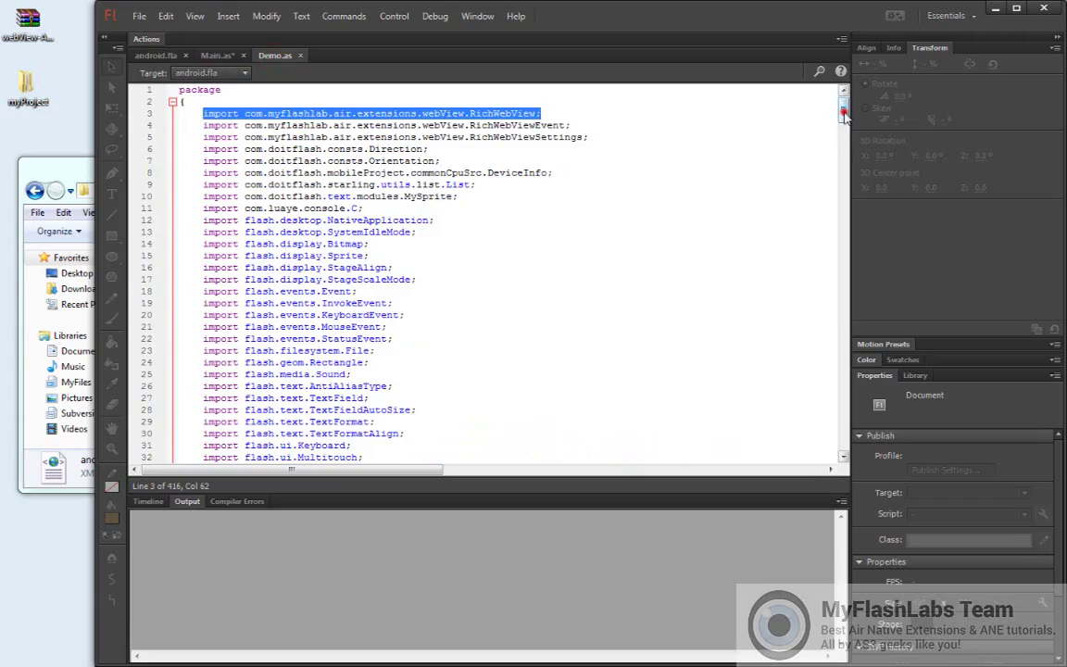
drag(845, 116, 844, 136)
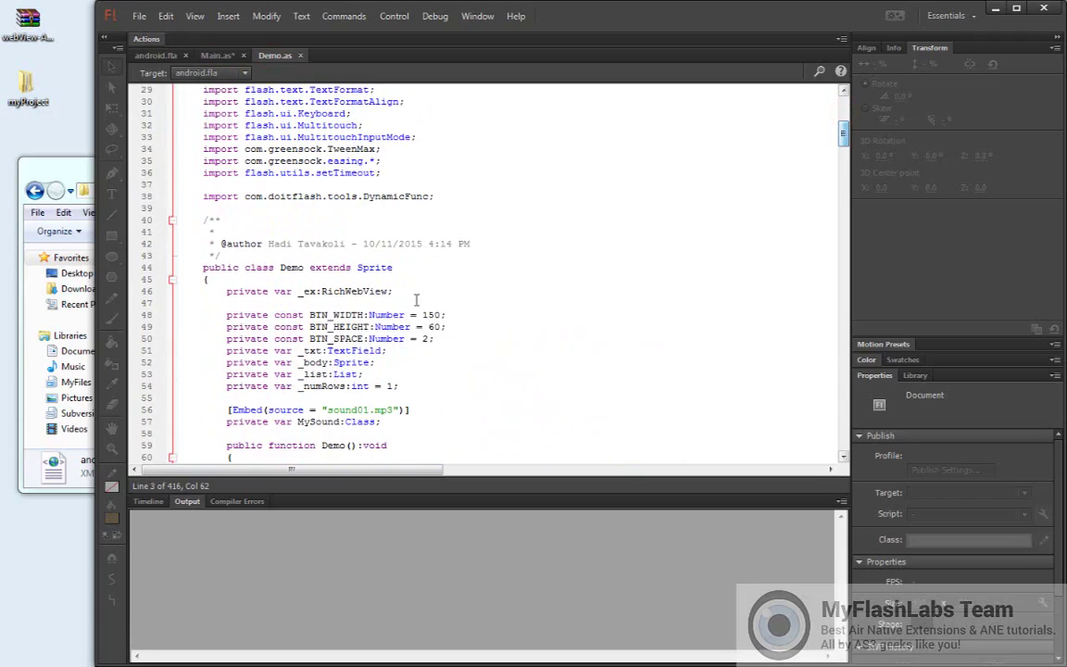
drag(224, 291, 397, 292)
key(ctrl+c)
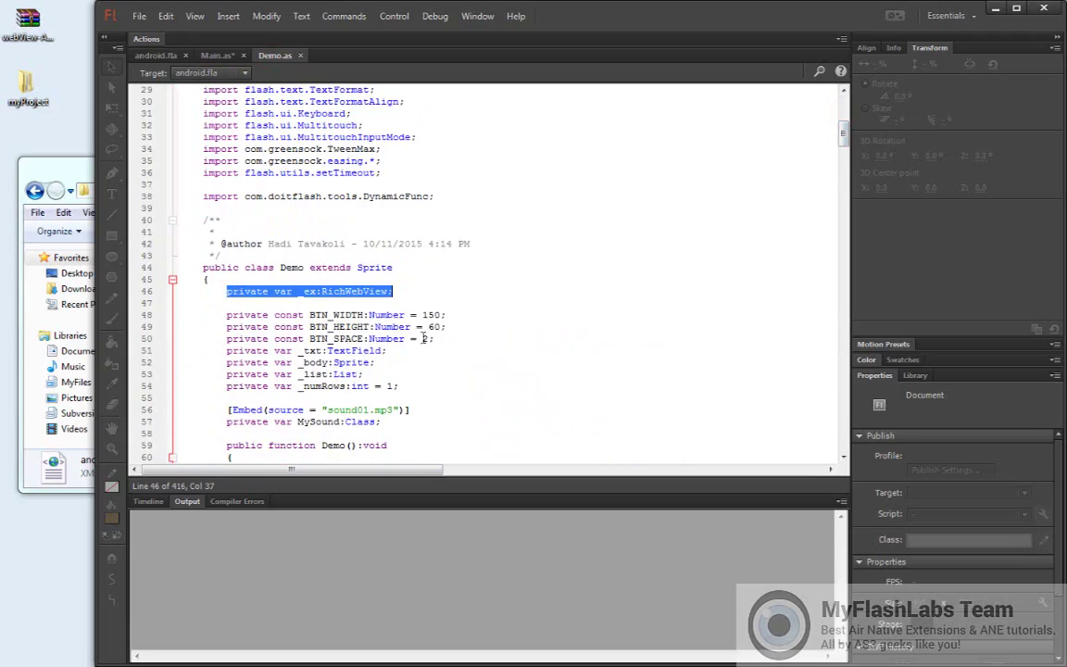
click(216, 56)
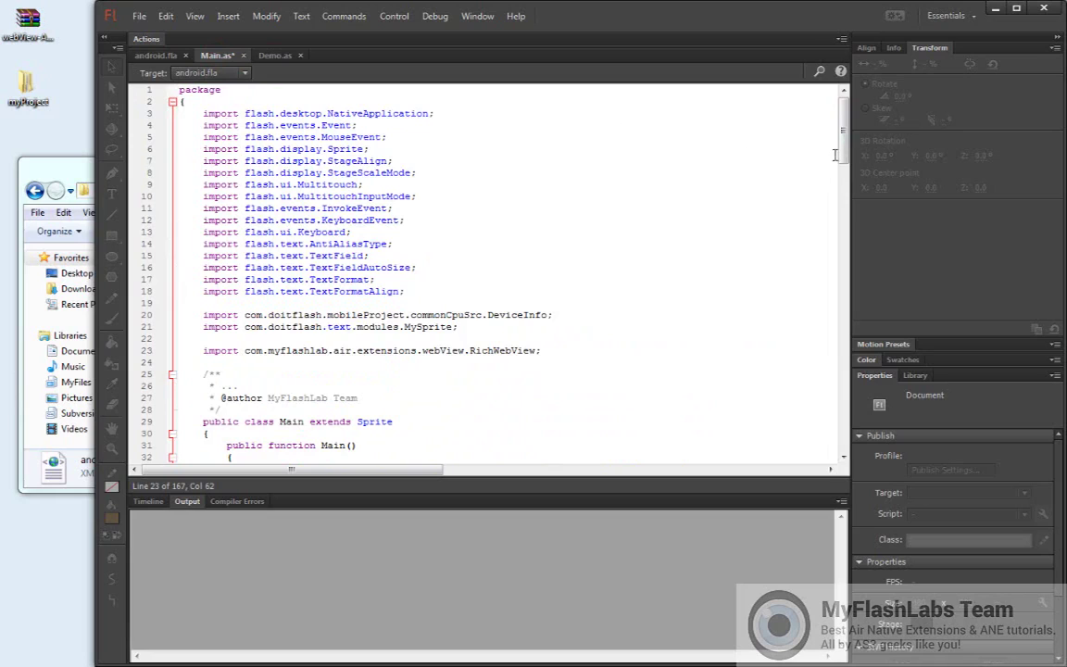
Paste the private _ex:RichWebView declaration inside the Main class at line 31
drag(841, 153, 843, 182)
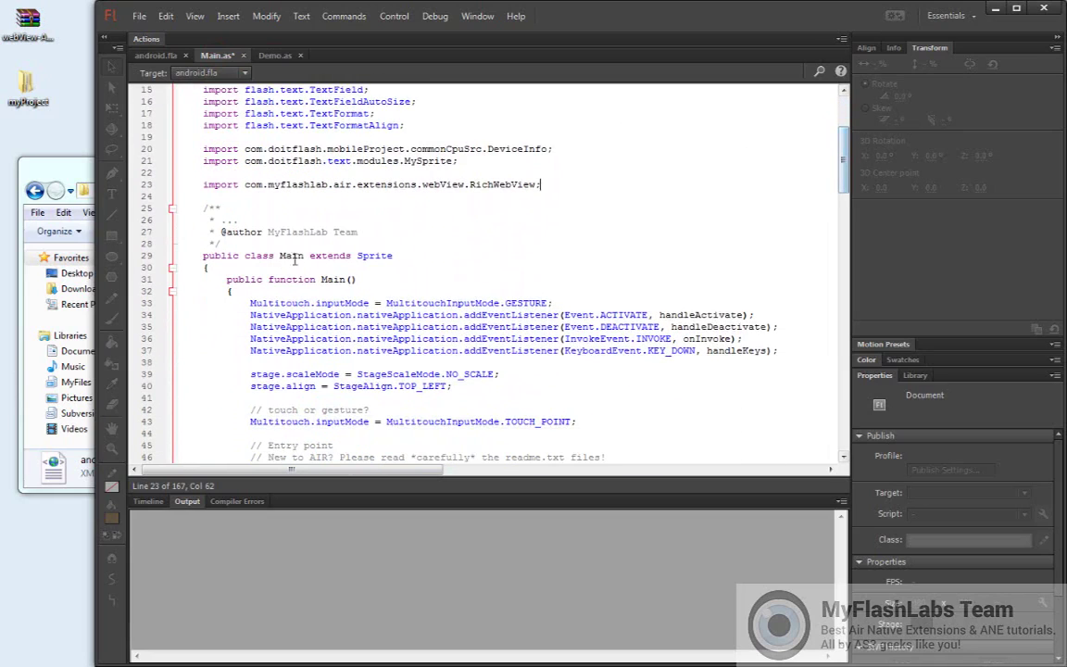
click(274, 267)
key(Return)
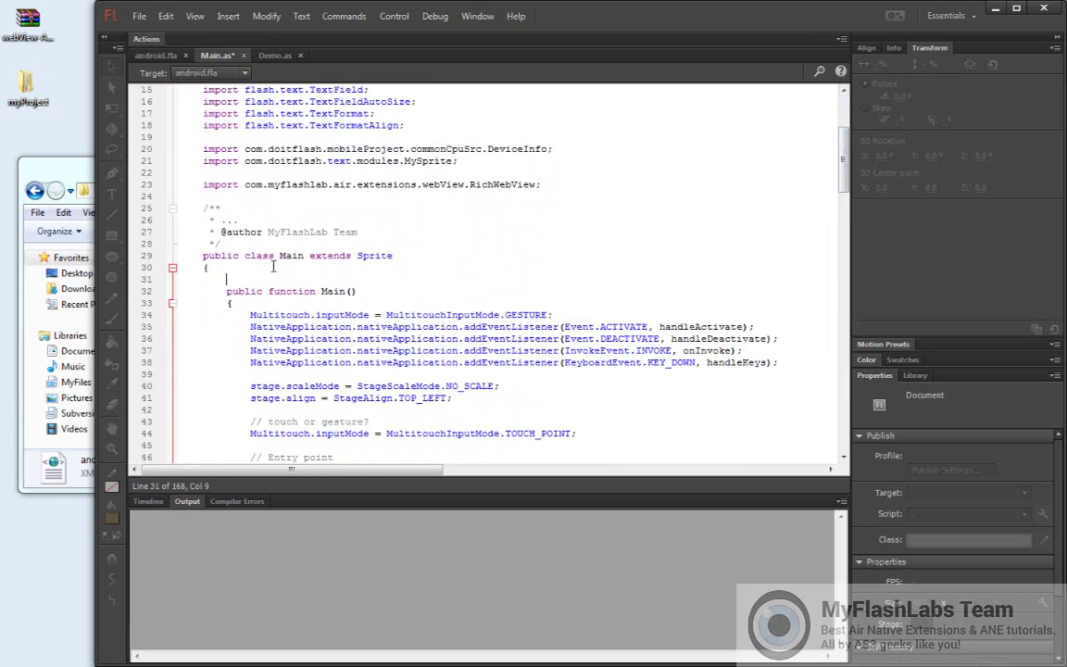
key(ctrl+v)
Select the RichWebView creation line 165 in Demo.as, then close Demo.as
click(269, 56)
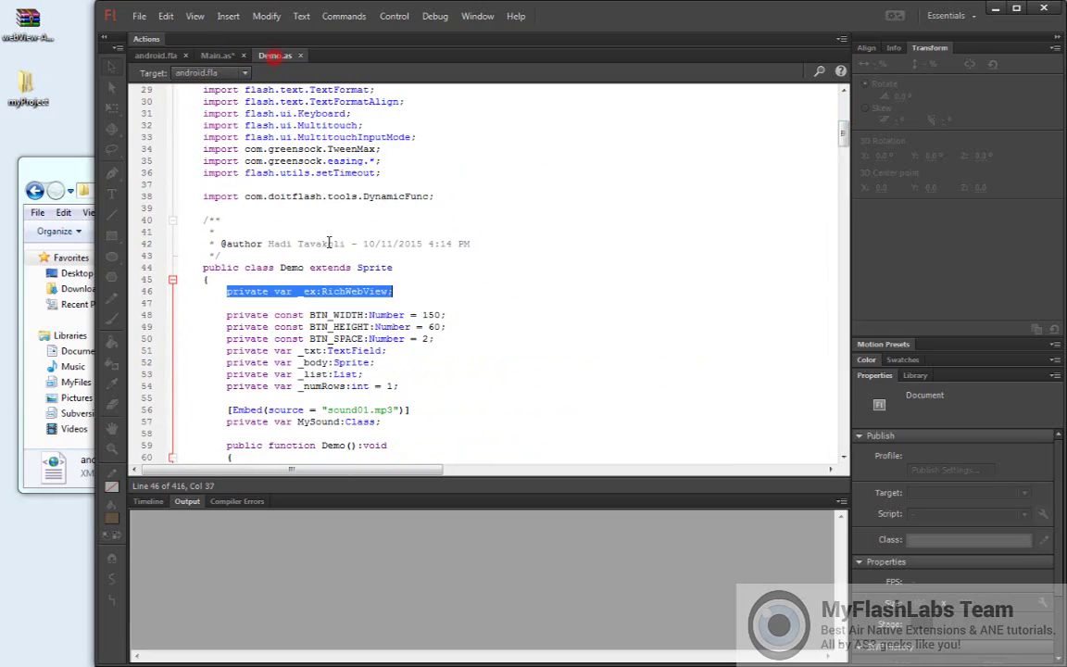
drag(845, 139, 839, 243)
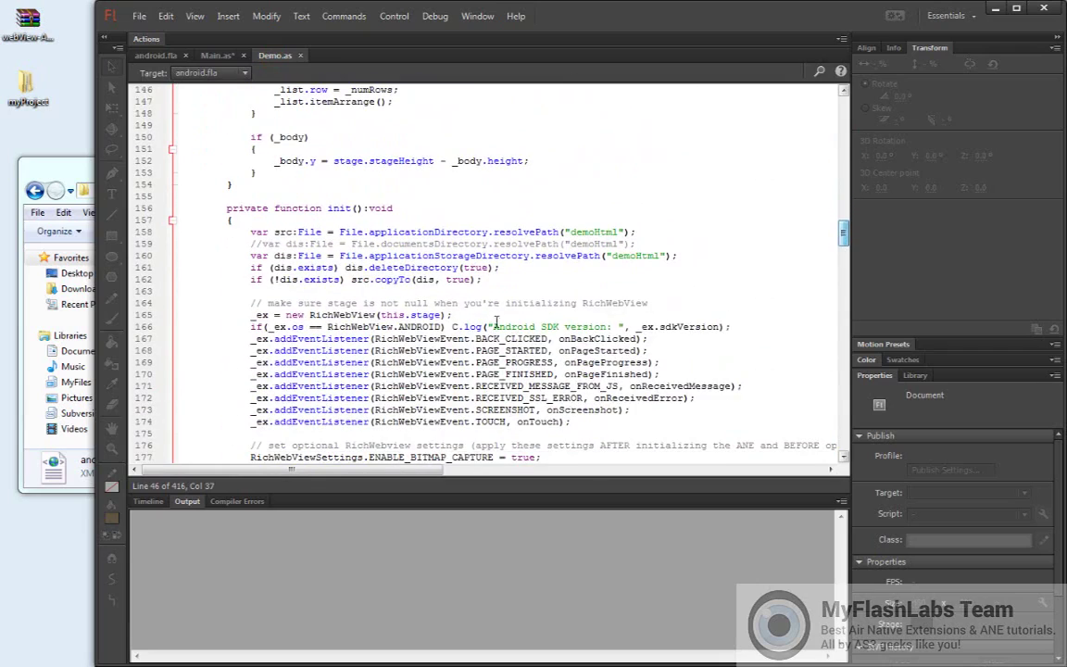
drag(251, 316, 461, 317)
key(ctrl+c)
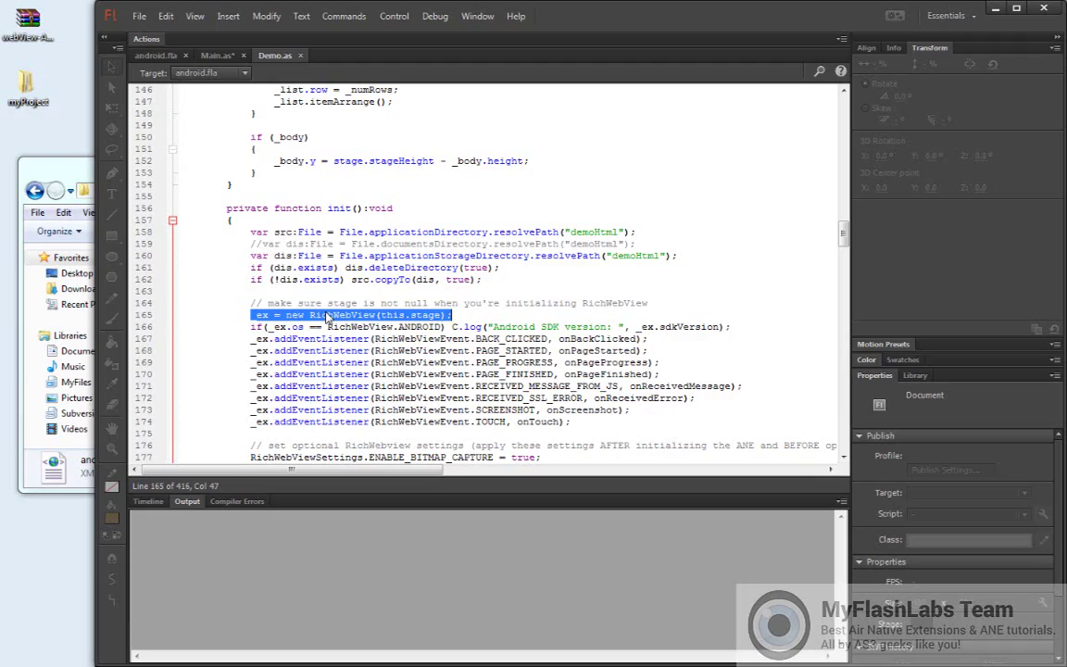
click(300, 56)
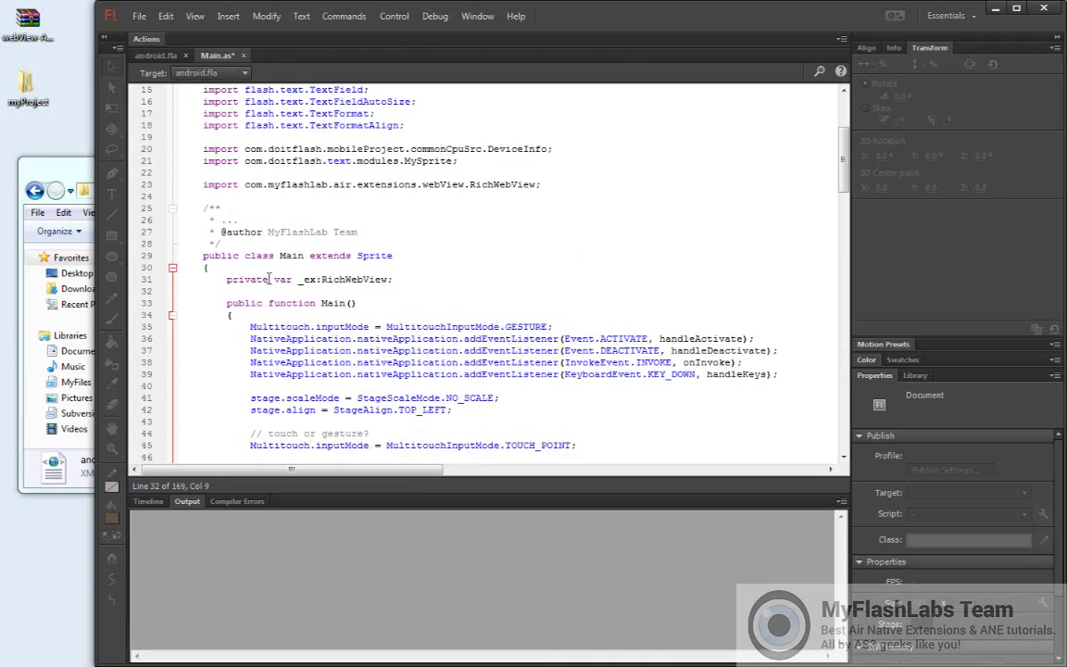
Add '_ex = new RichWebView(this.stage);' to runTheANE and save Main.as
drag(270, 279, 383, 278)
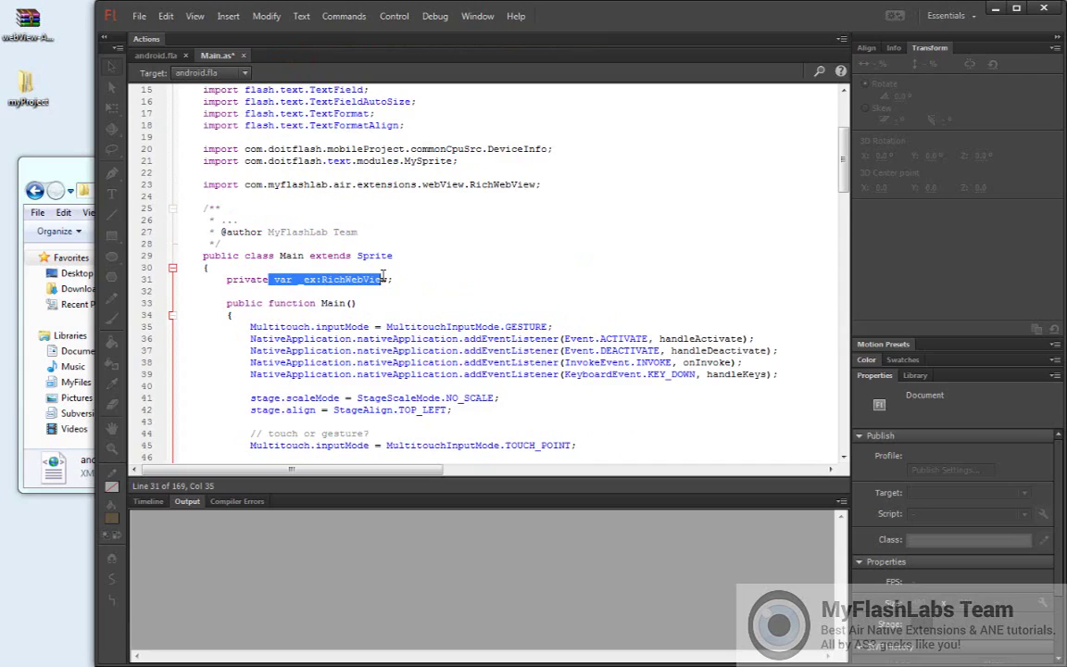
drag(843, 162, 836, 276)
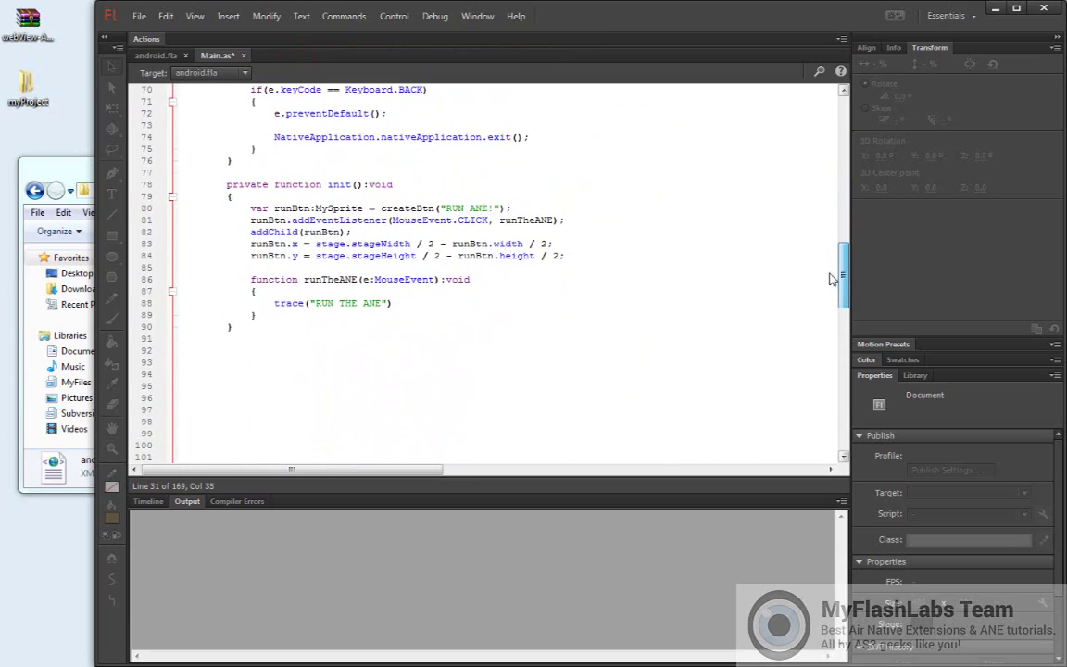
click(276, 292)
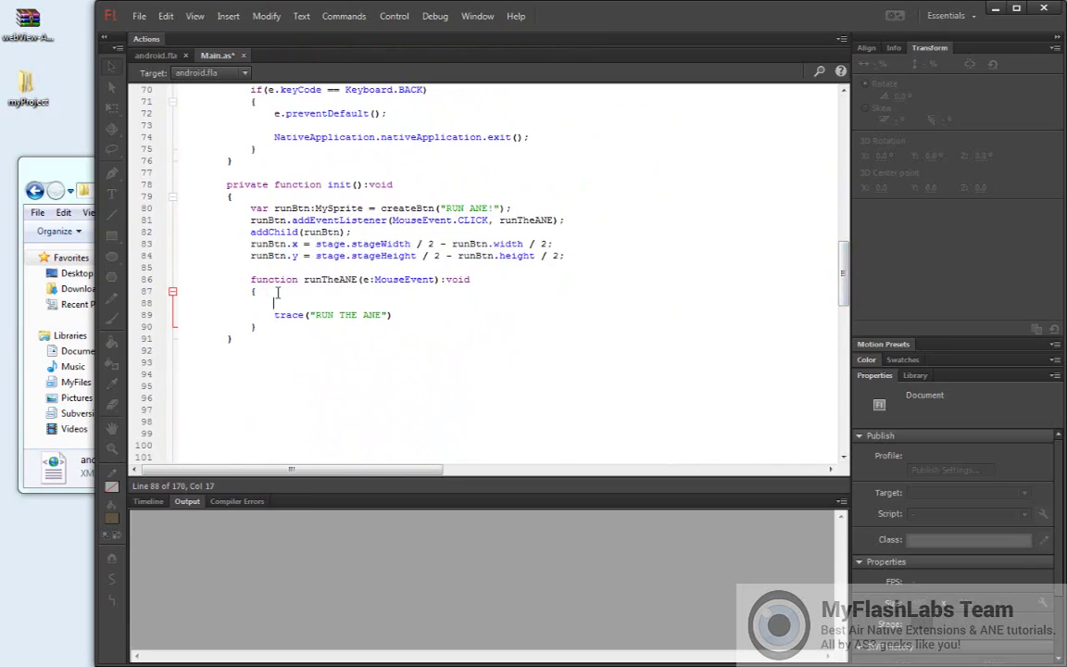
key(Return)
key(ctrl+v)
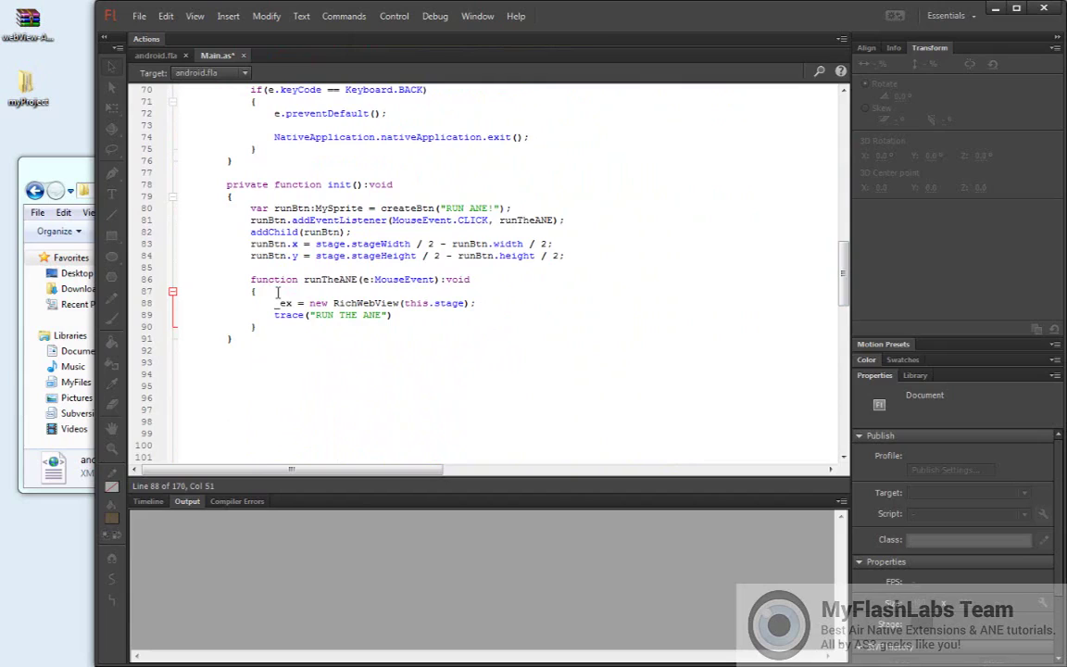
key(ctrl+s)
Debug the app on the desktop and press RUN ANE!, triggering ArgumentError #3500
click(435, 16)
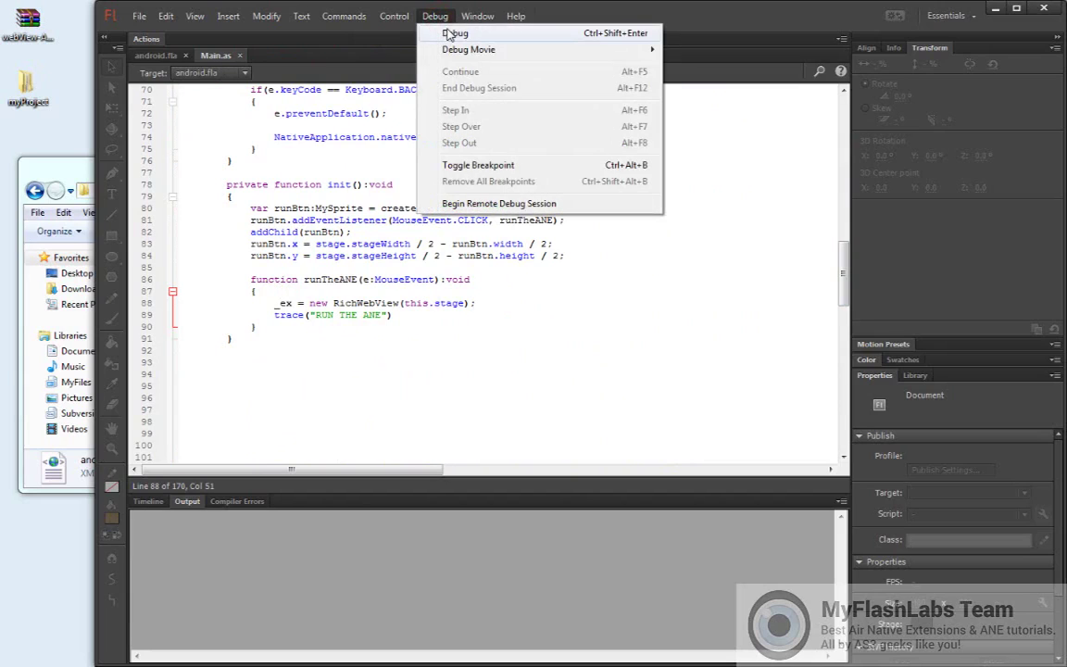
click(535, 34)
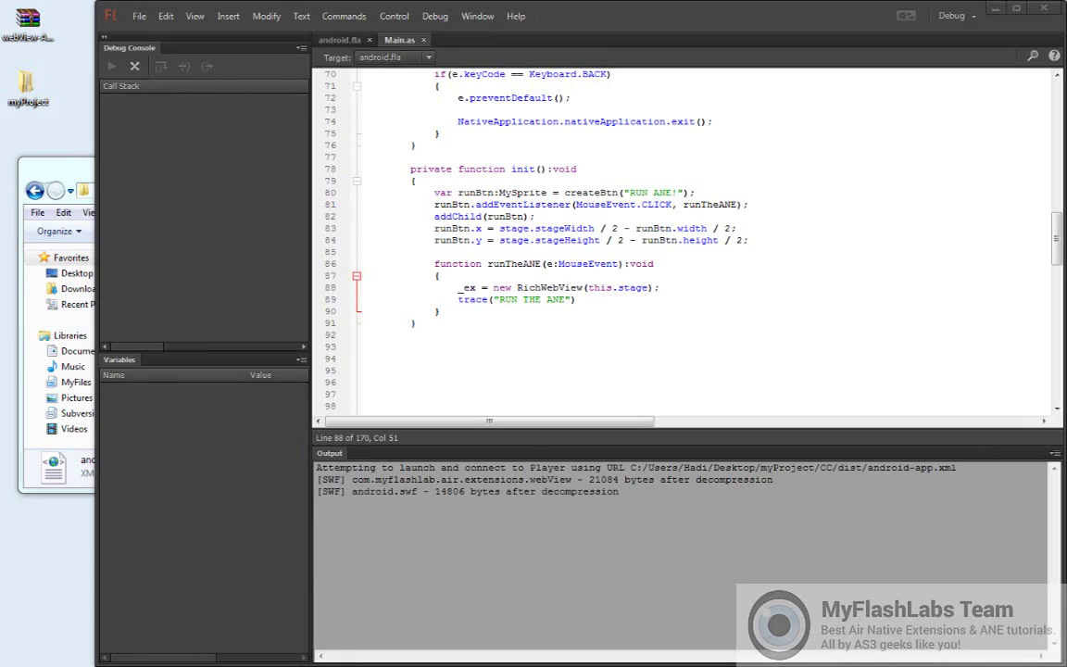
drag(539, 111, 913, 32)
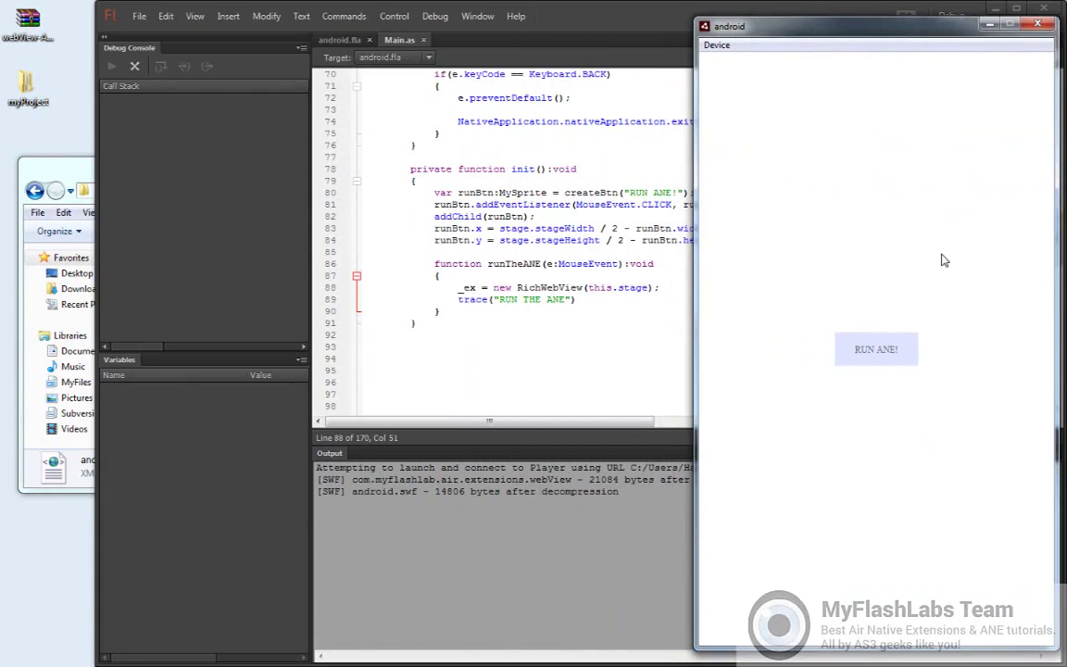
click(872, 361)
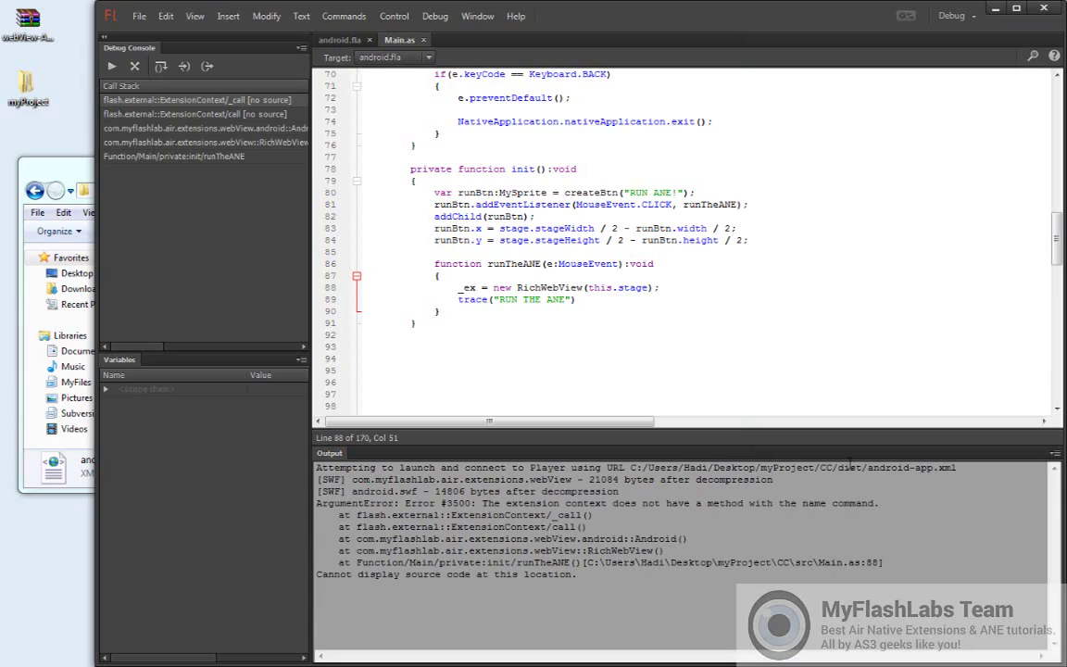
click(74, 165)
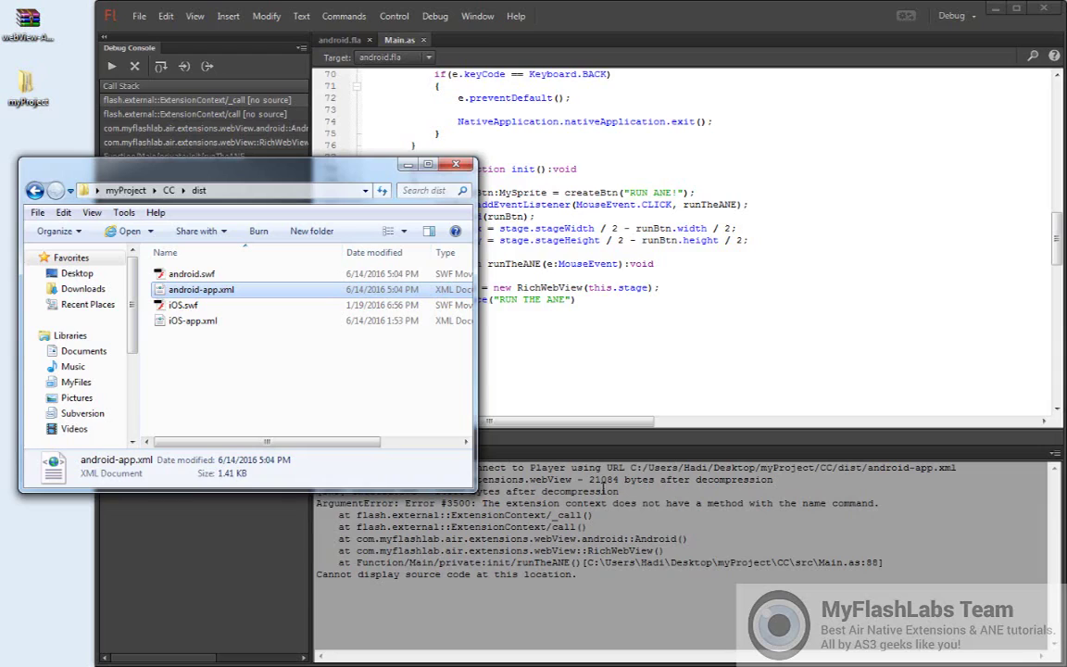
click(437, 17)
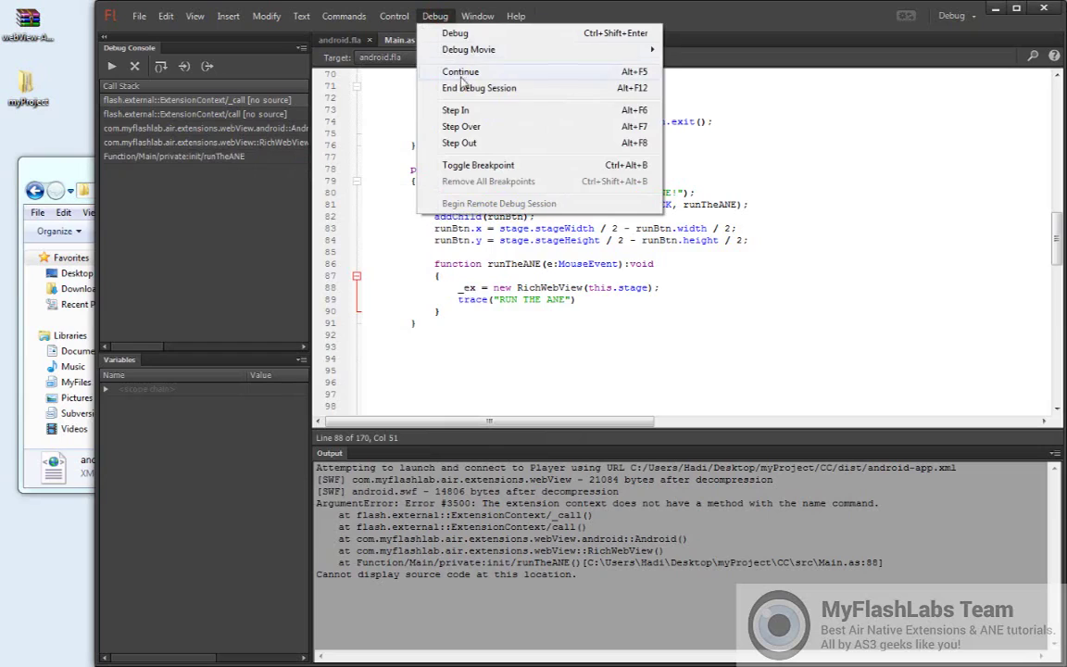
End the debug session and select the connected device in AIR for Android deployment settings
click(460, 88)
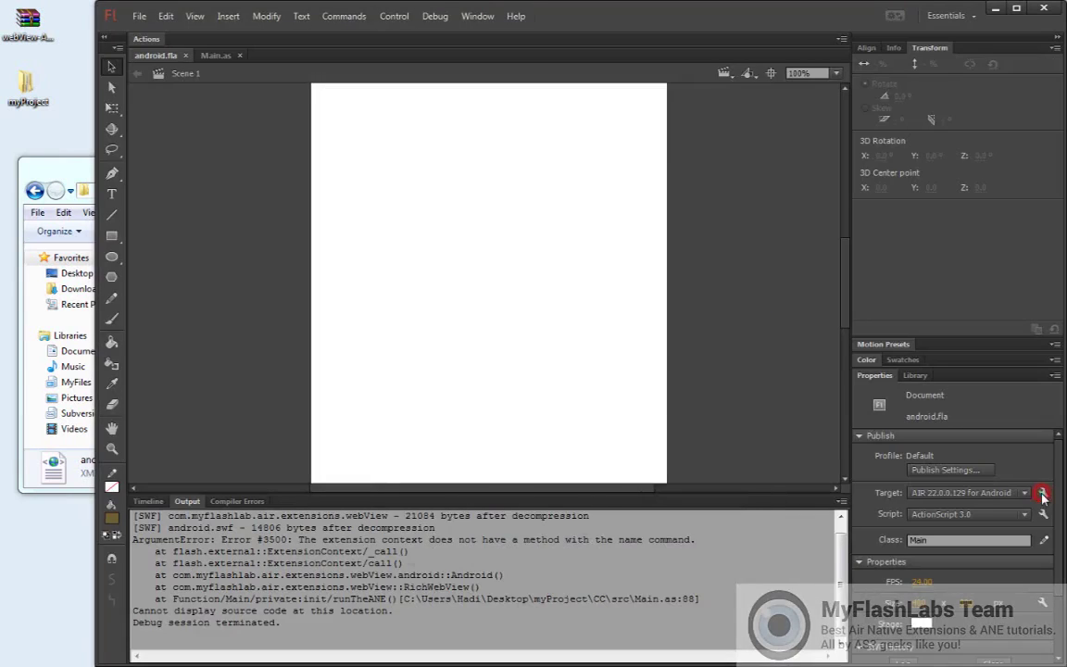
click(1043, 494)
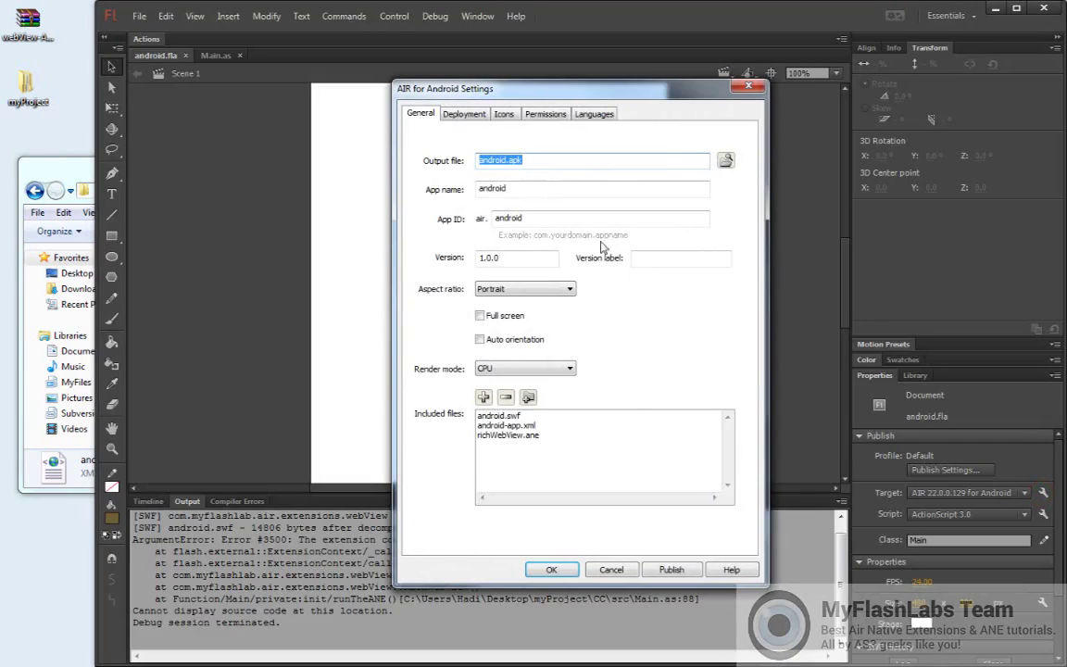
click(455, 116)
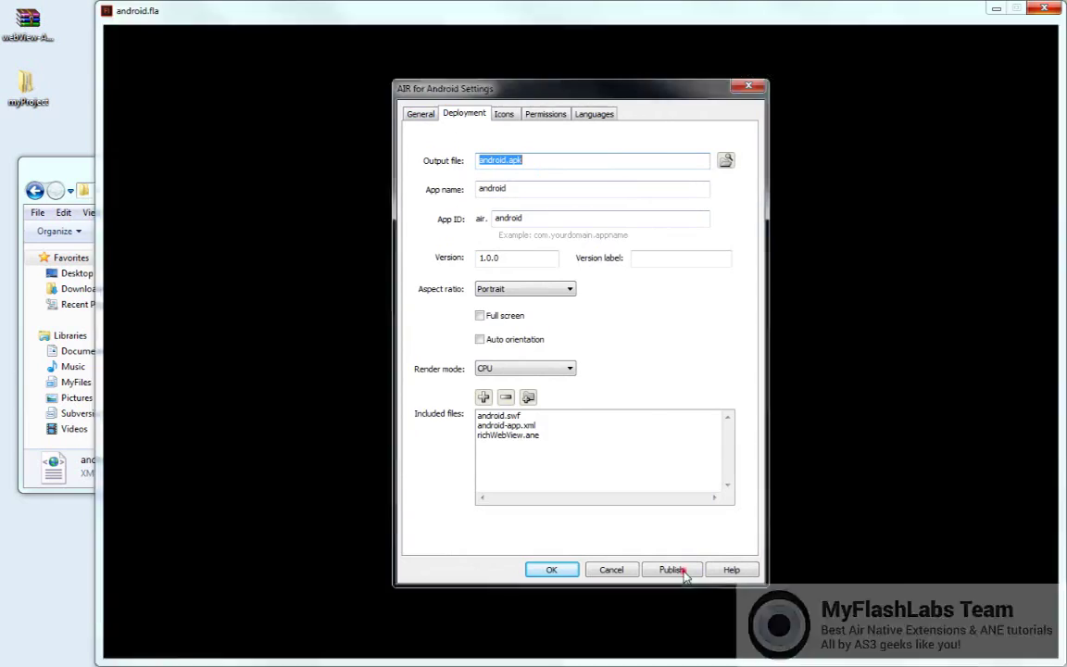
click(679, 570)
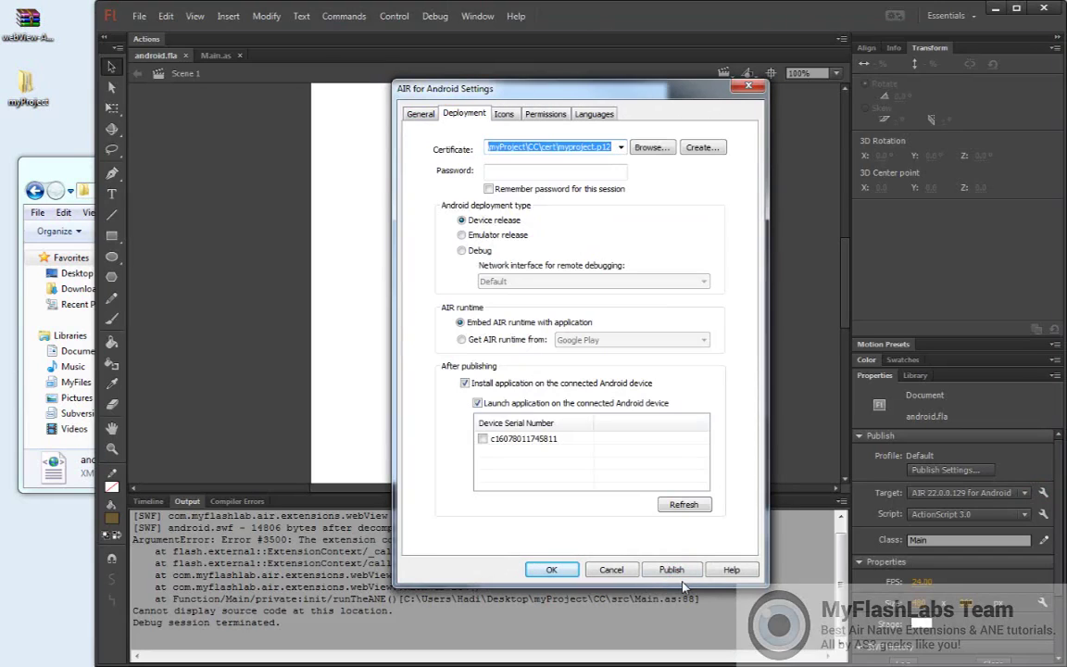
click(482, 438)
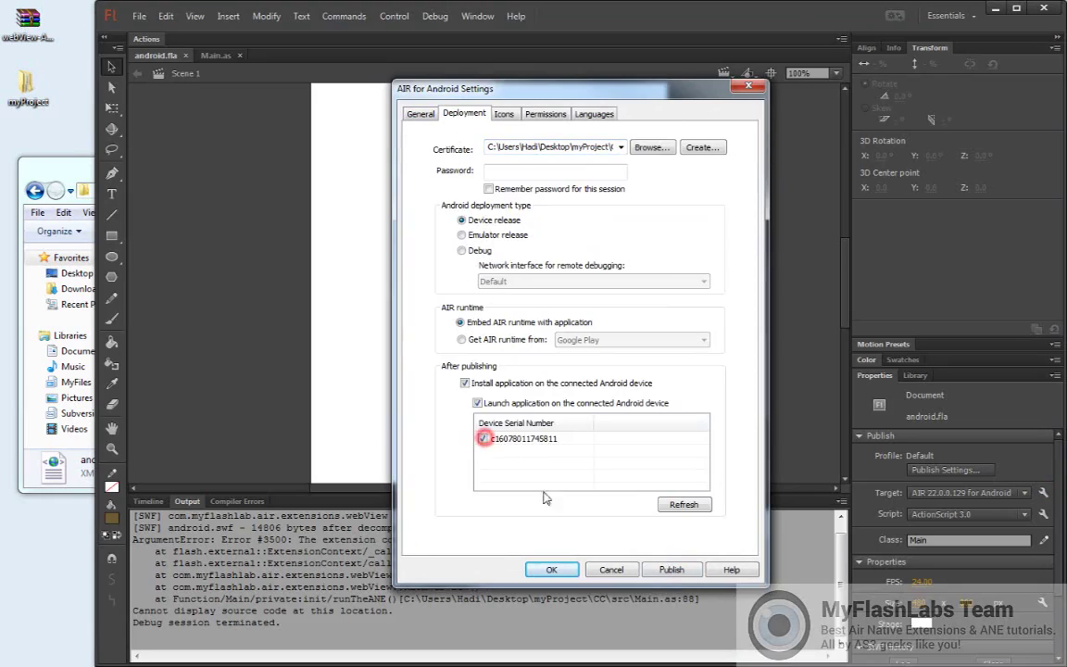
Publish the APK after entering and remembering the certificate password
click(672, 570)
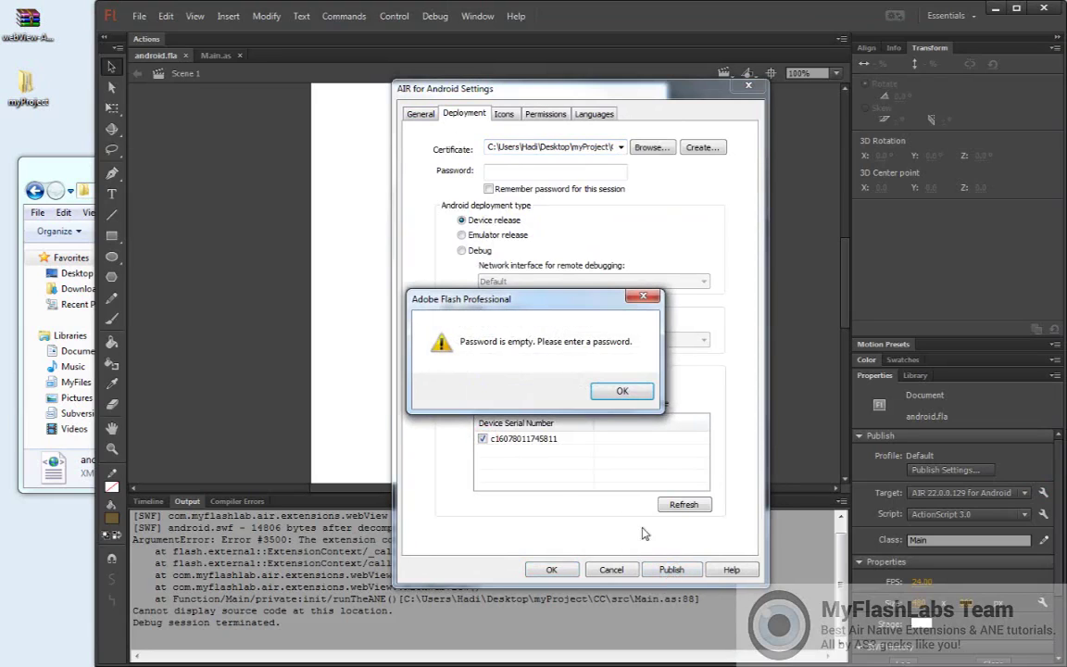
click(614, 390)
click(500, 169)
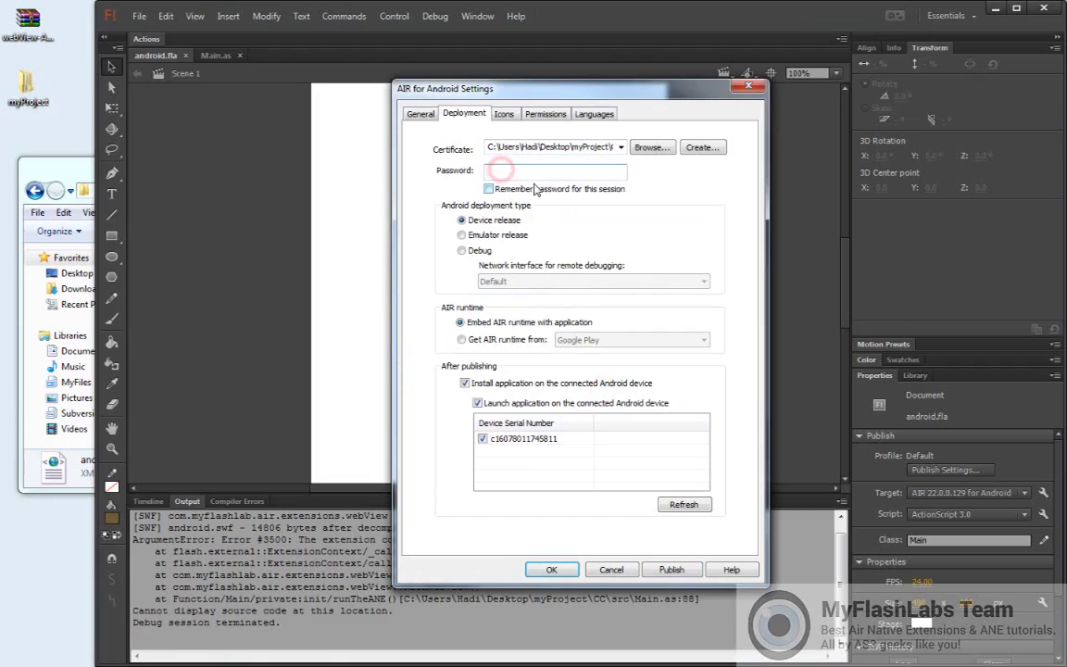
click(489, 189)
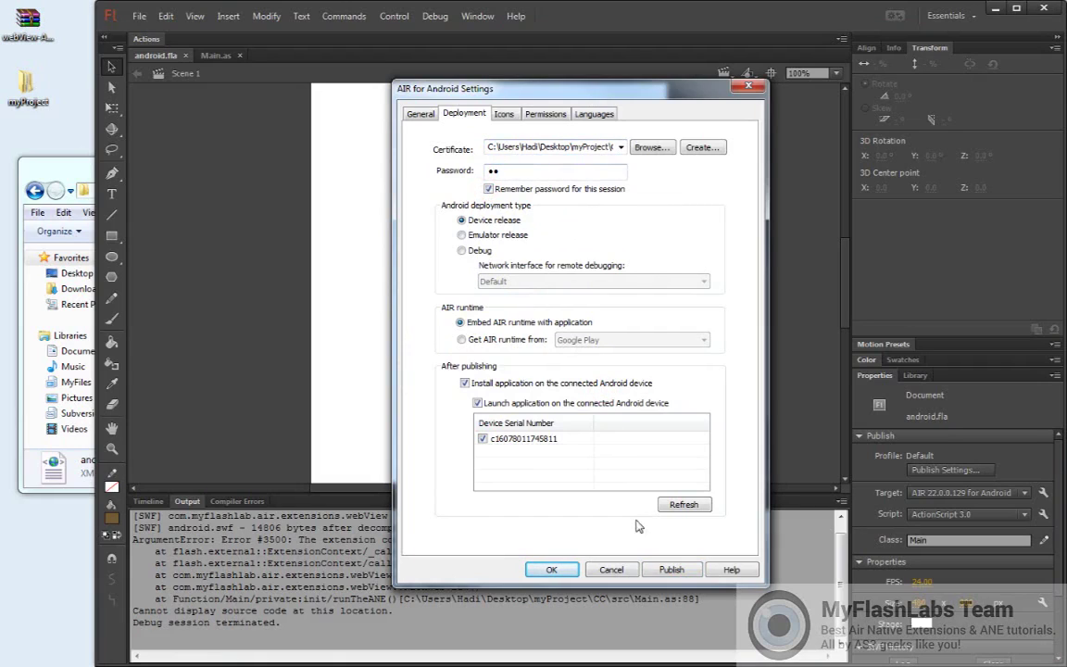
click(669, 570)
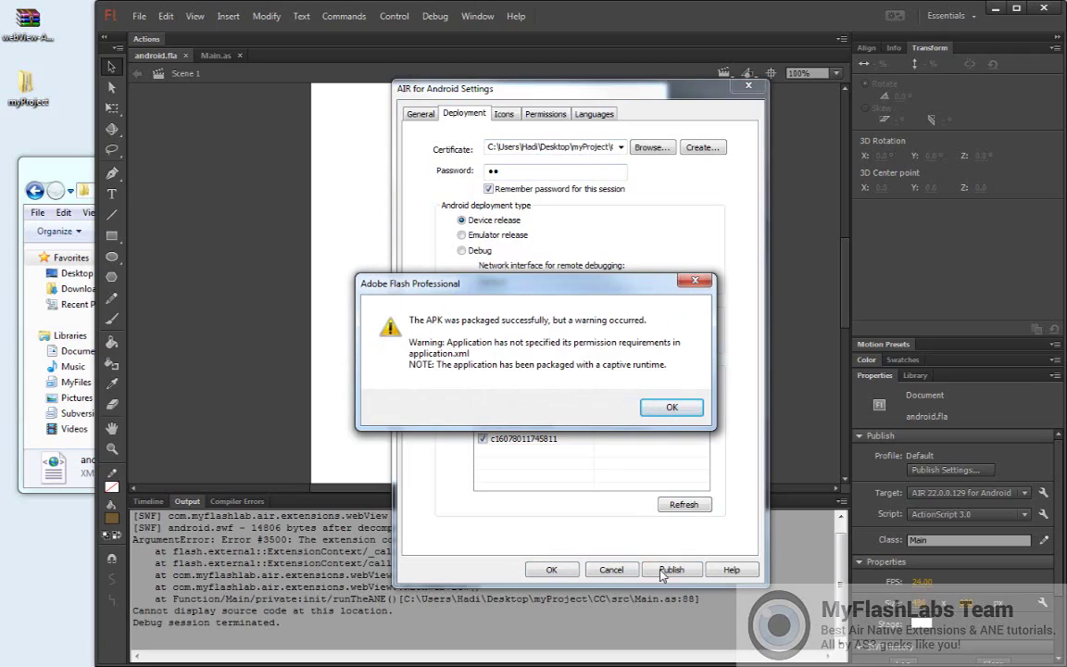
Acknowledge the packaging warning, tap RUN ANE! on the device, and dismiss the ANE demo notice
click(669, 407)
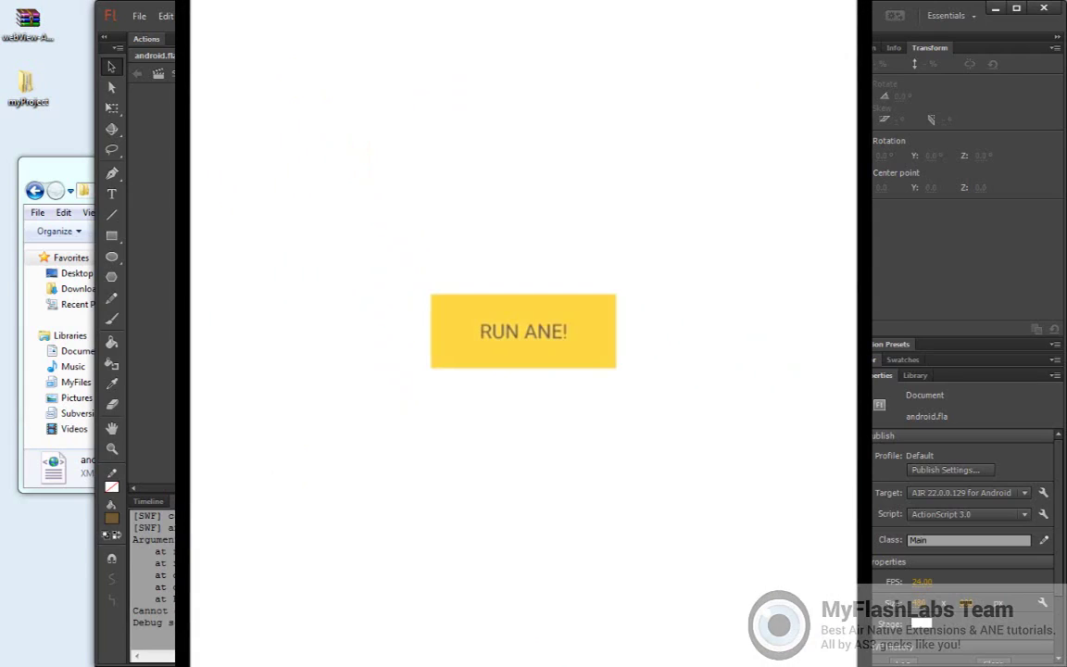
click(523, 331)
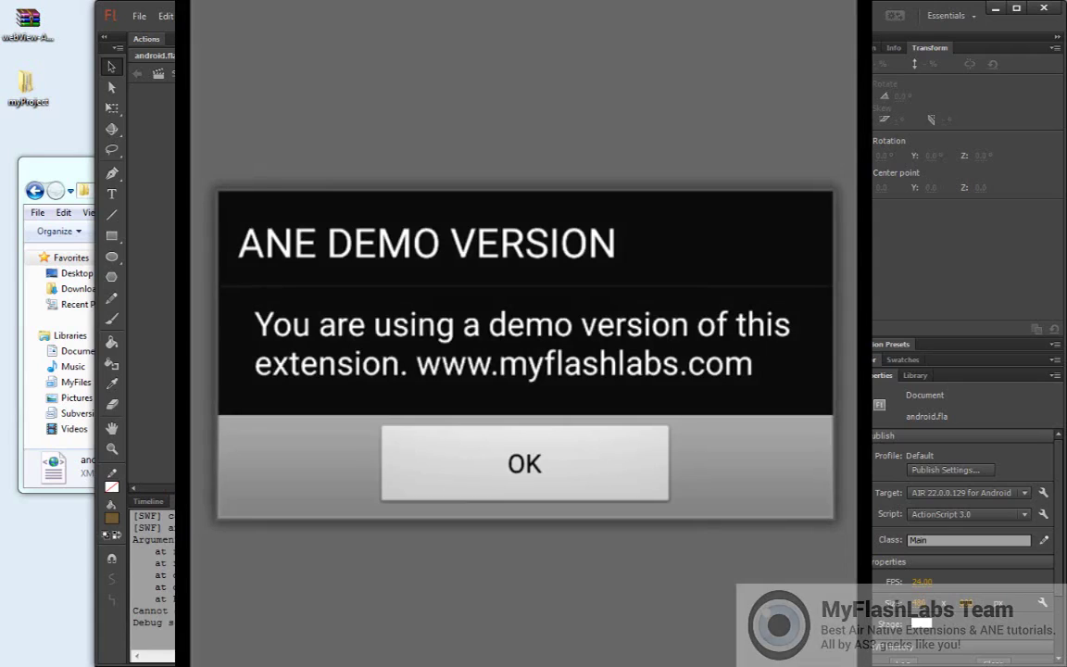
click(524, 463)
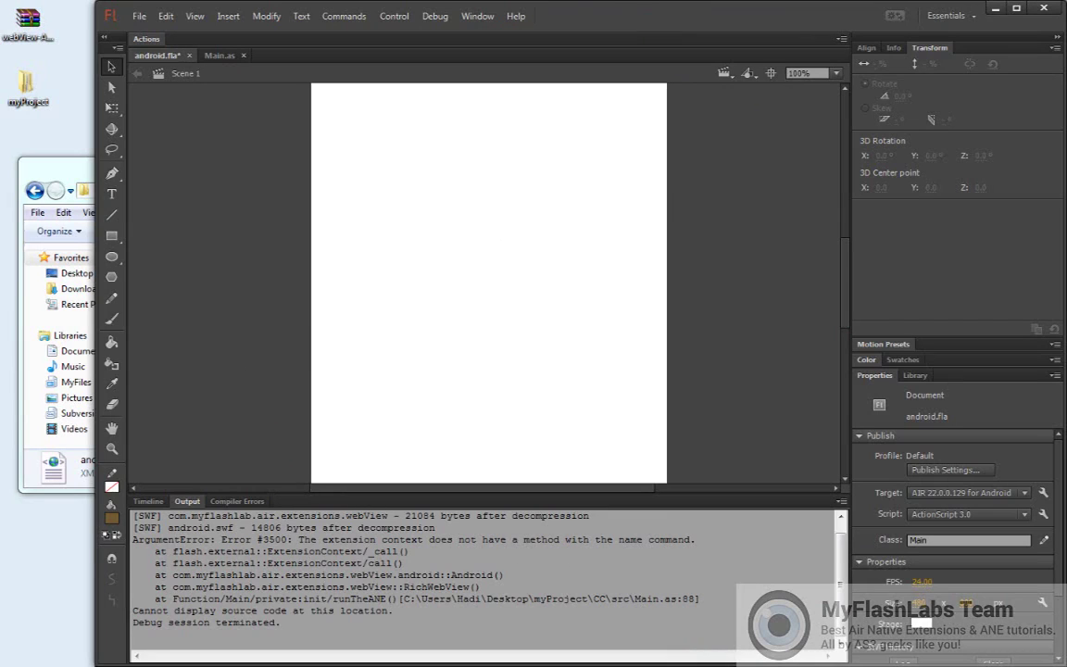
Scroll the webView-ANE README to the Air .xml manifest section, then bring the dist folder forward
key(alt+Tab)
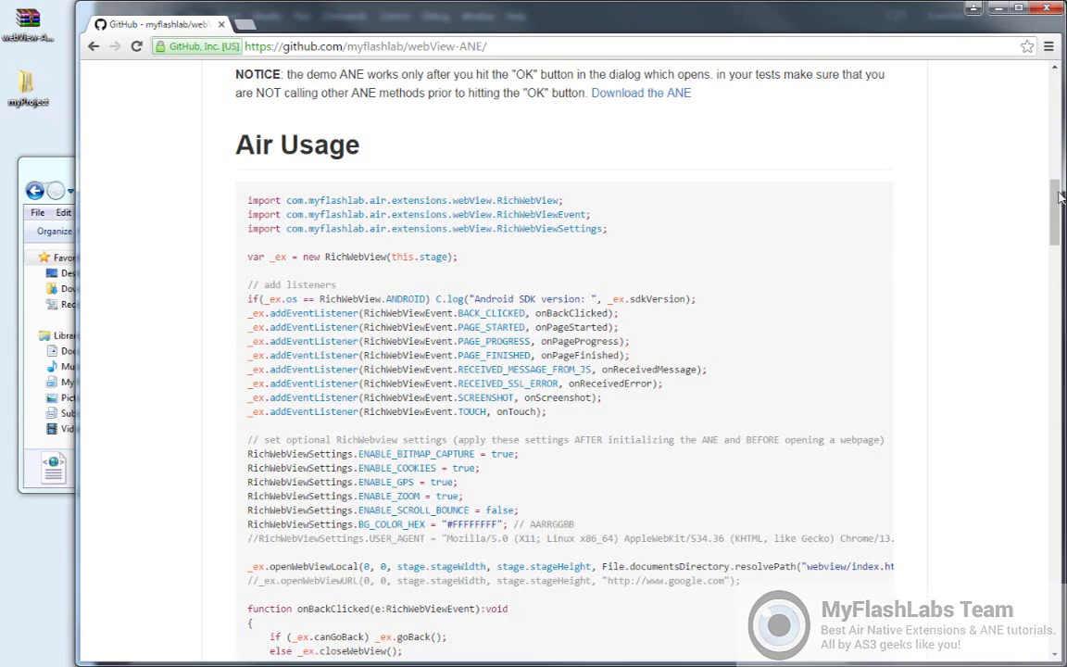
drag(1059, 193, 1053, 330)
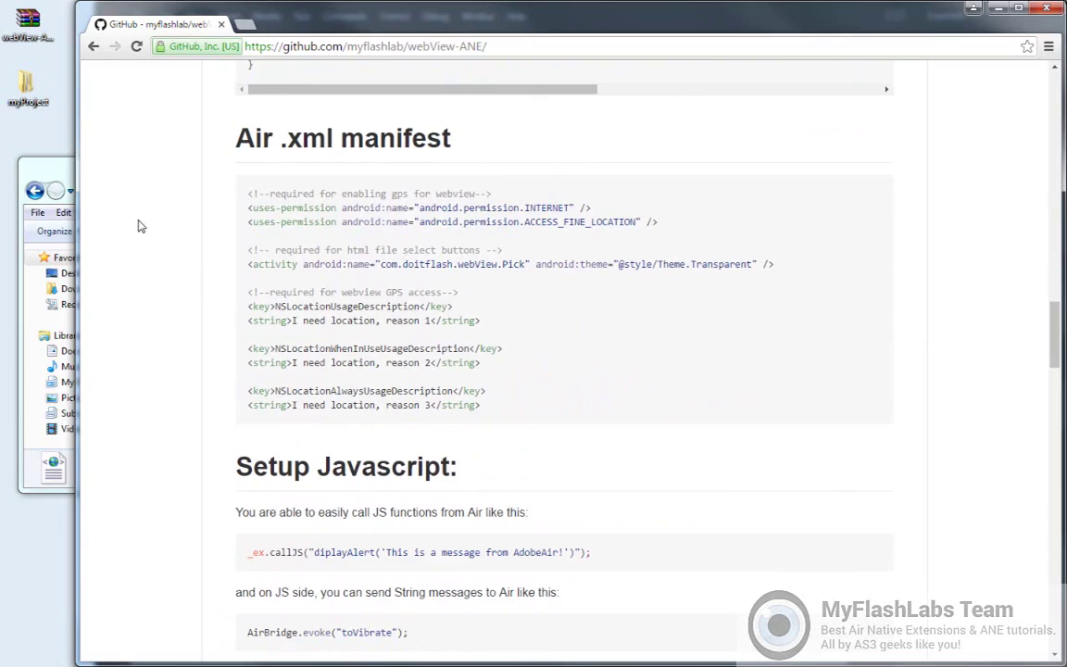
click(65, 171)
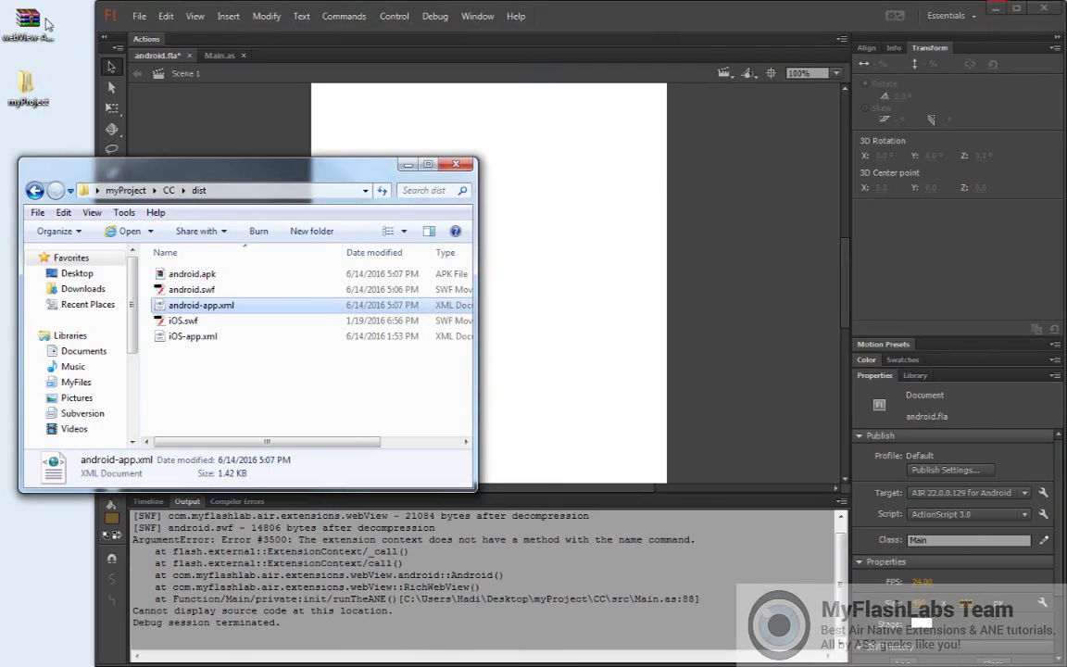
Open webView-ANE-master > FD in WinRAR and drag application.xml into Flash's code editor
double_click(36, 22)
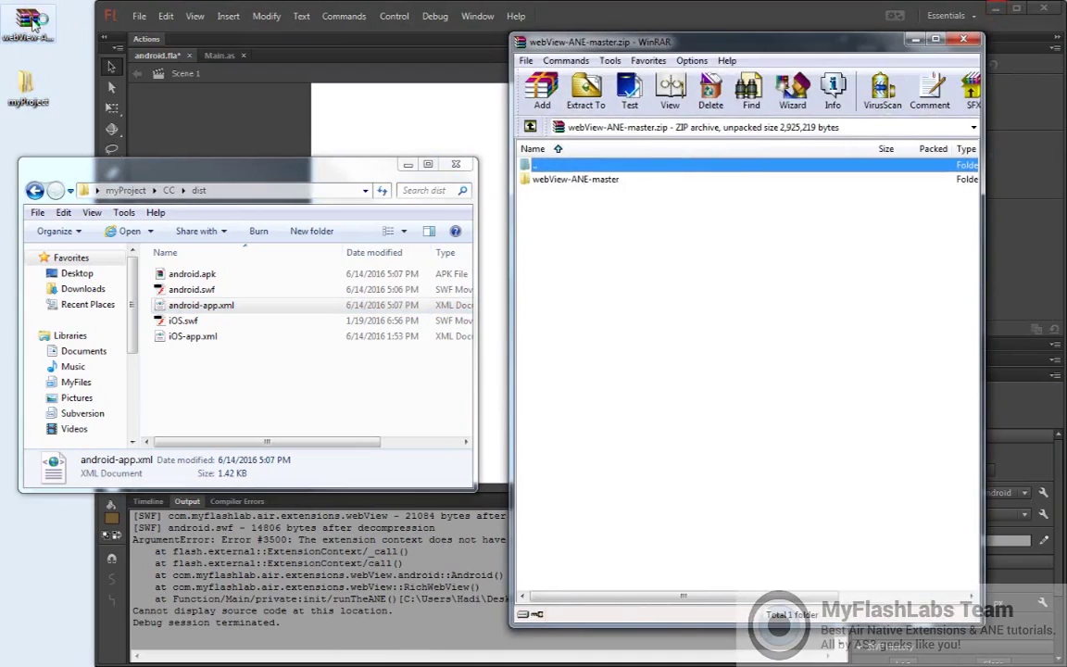
double_click(563, 183)
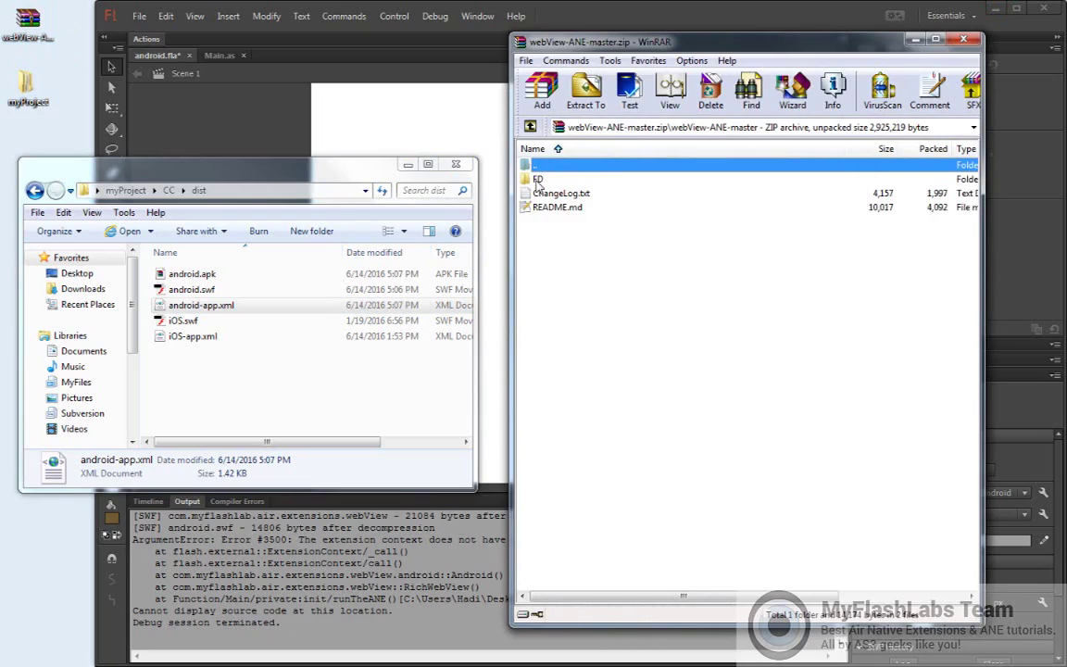
double_click(538, 180)
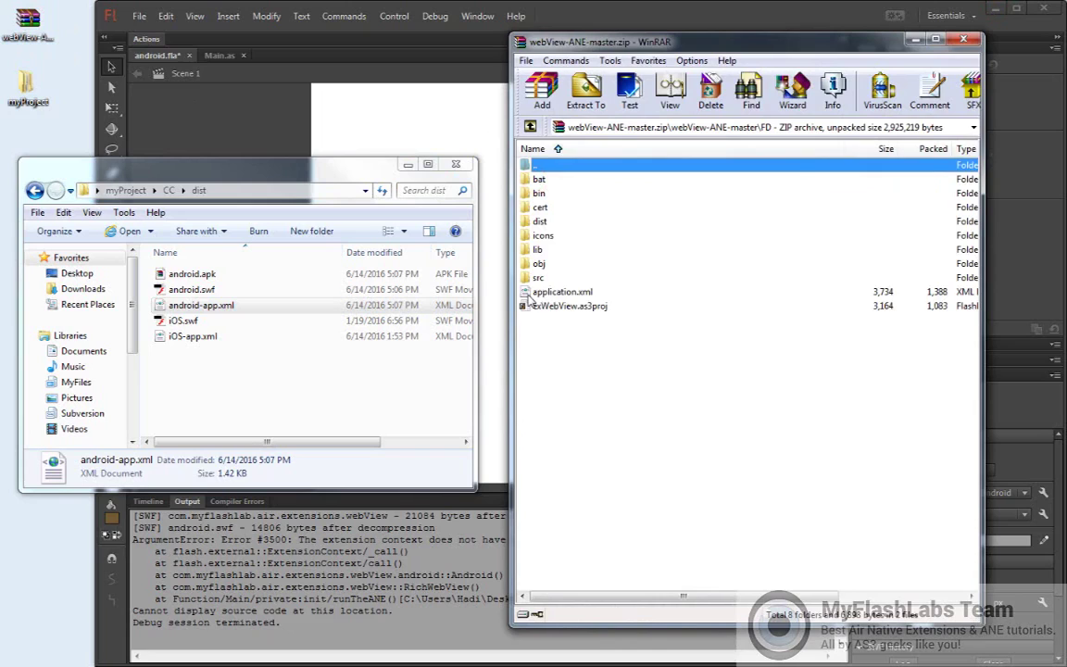
drag(547, 294, 407, 130)
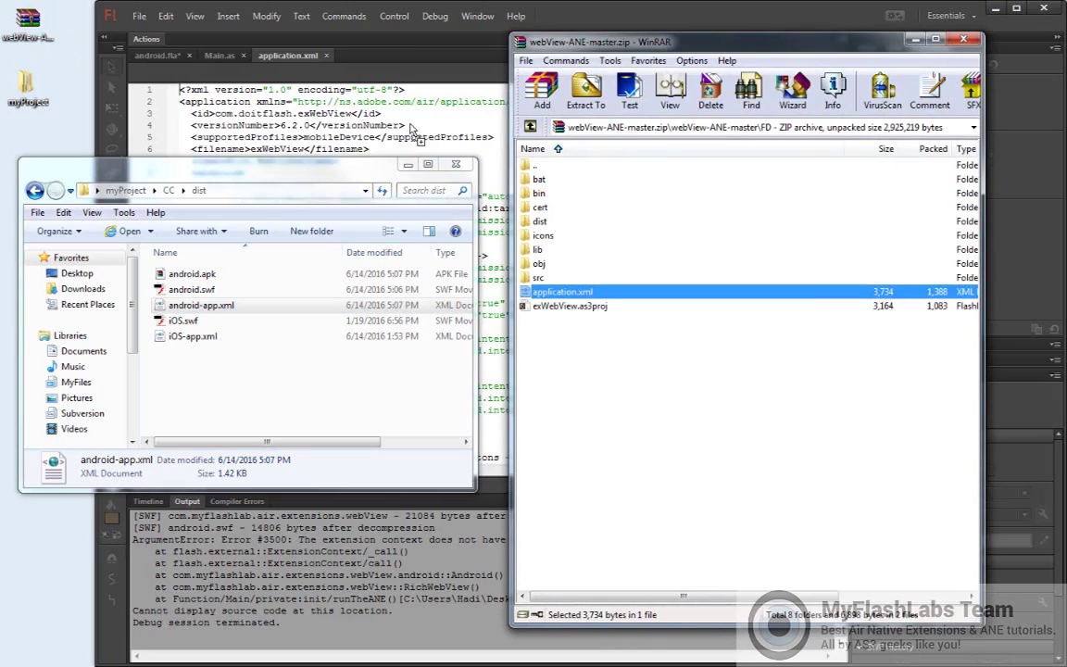
click(338, 113)
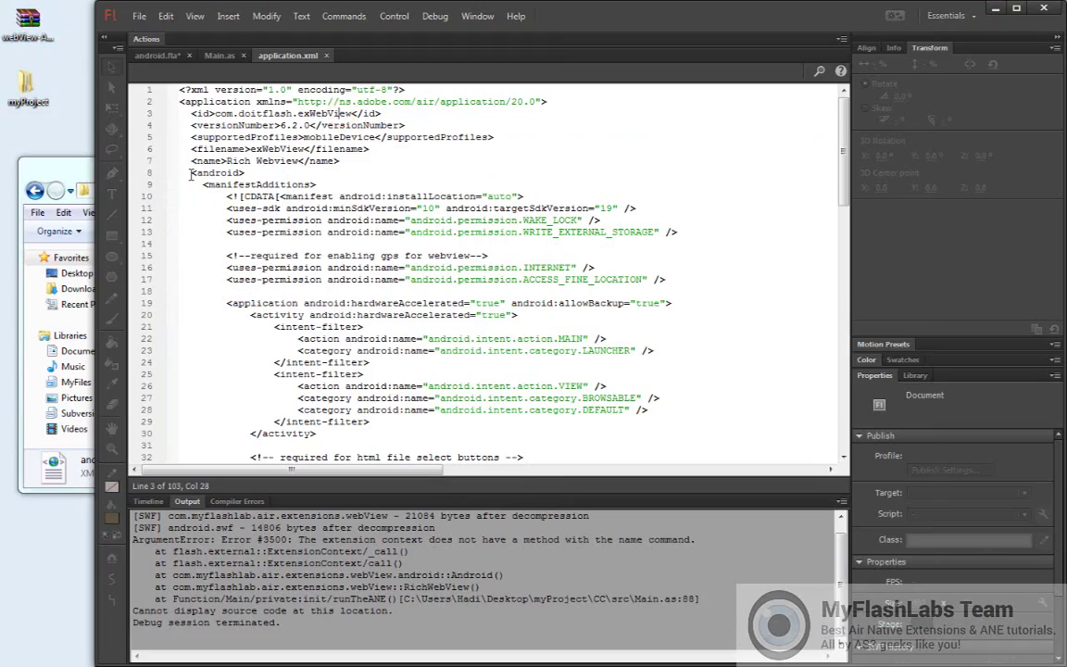
Copy the Android manifest additions block, lines 8–38, from application.xml
drag(192, 173, 368, 457)
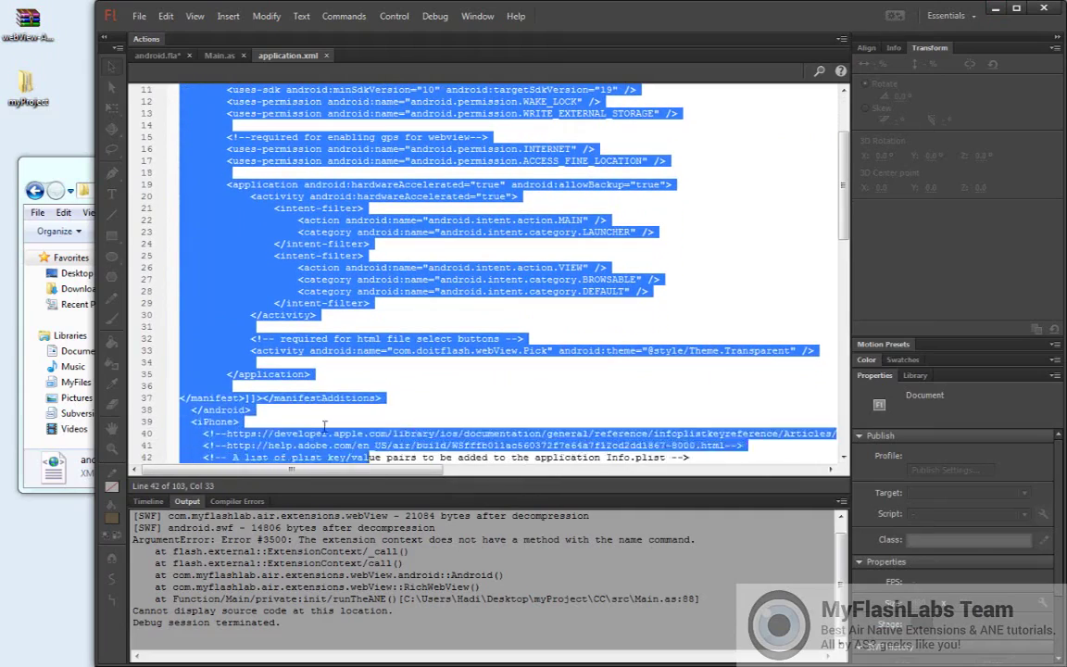
drag(324, 426, 250, 410)
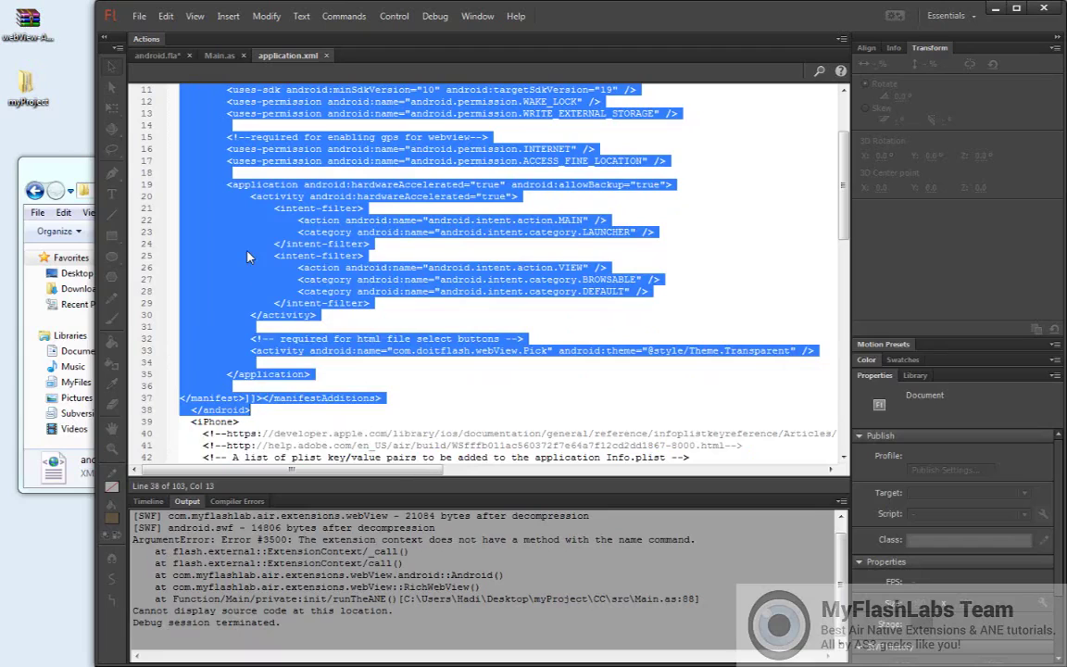
right_click(248, 257)
click(257, 306)
Bring the dist folder forward and drag android-app.xml toward Flash without dropping it
click(81, 174)
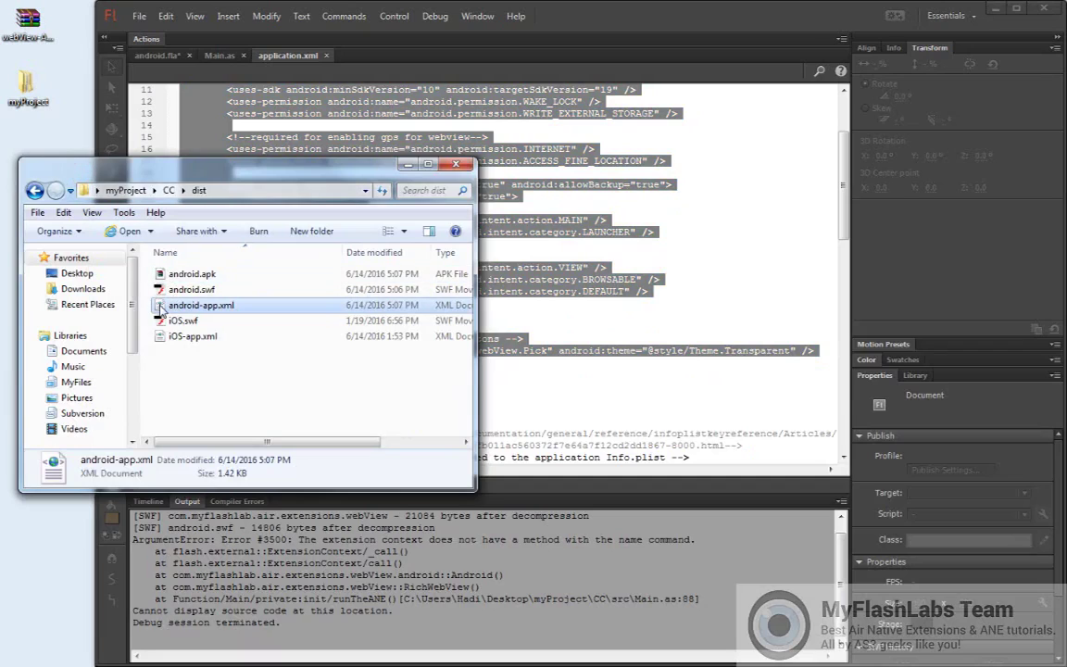
drag(160, 308, 572, 264)
drag(571, 263, 558, 276)
drag(283, 167, 262, 171)
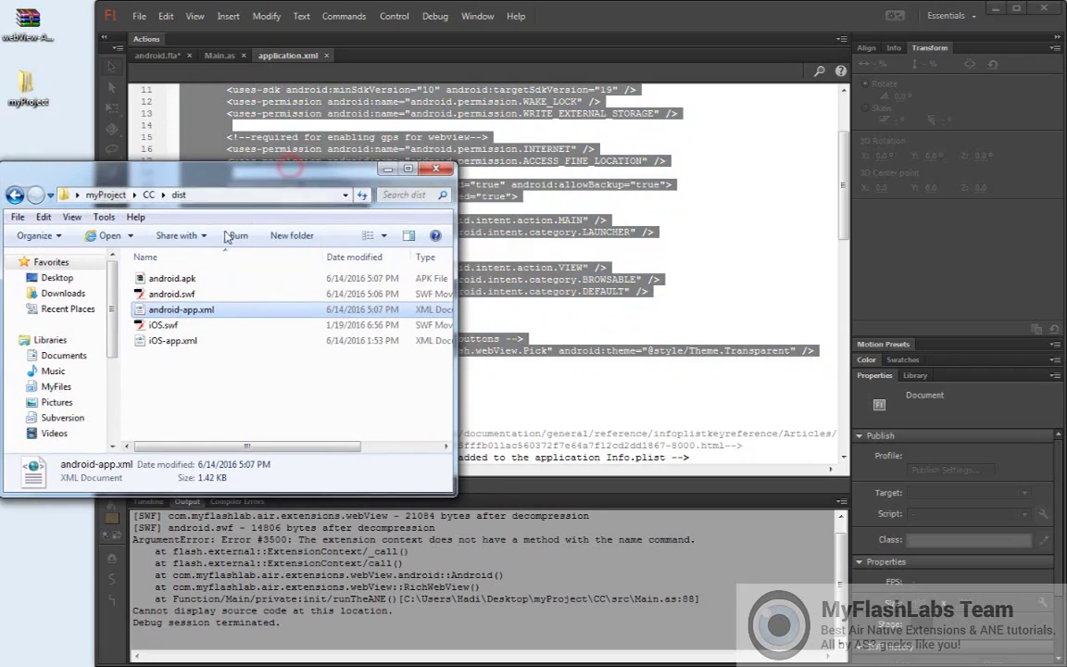
Open android-app.xml in Notepad++, paste the Android manifest additions at line 42, and save
right_click(137, 312)
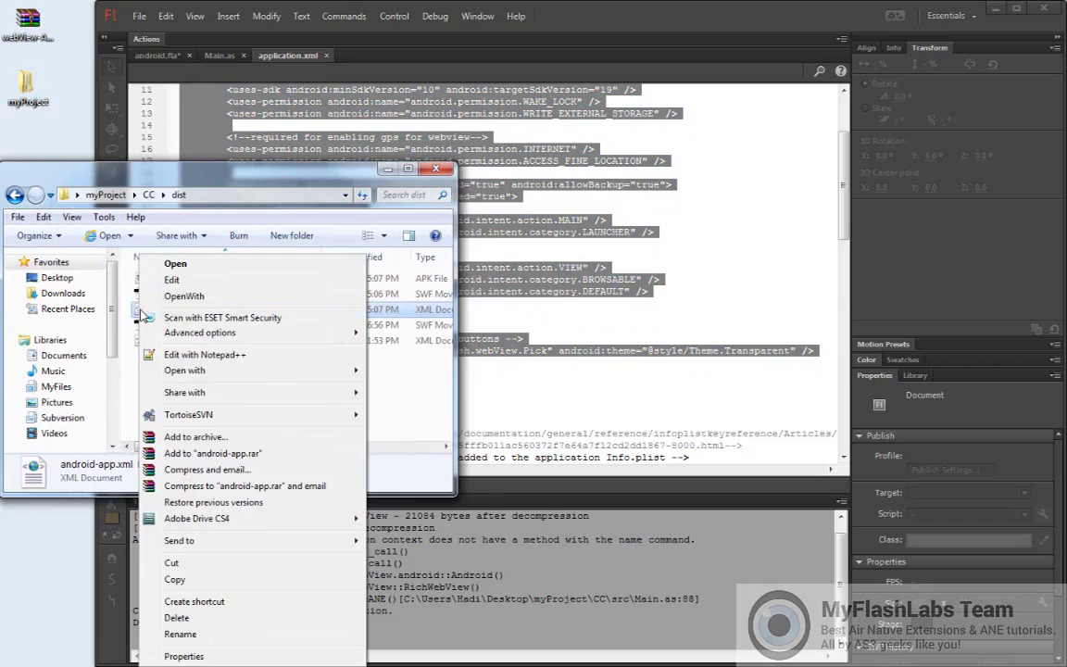
click(188, 356)
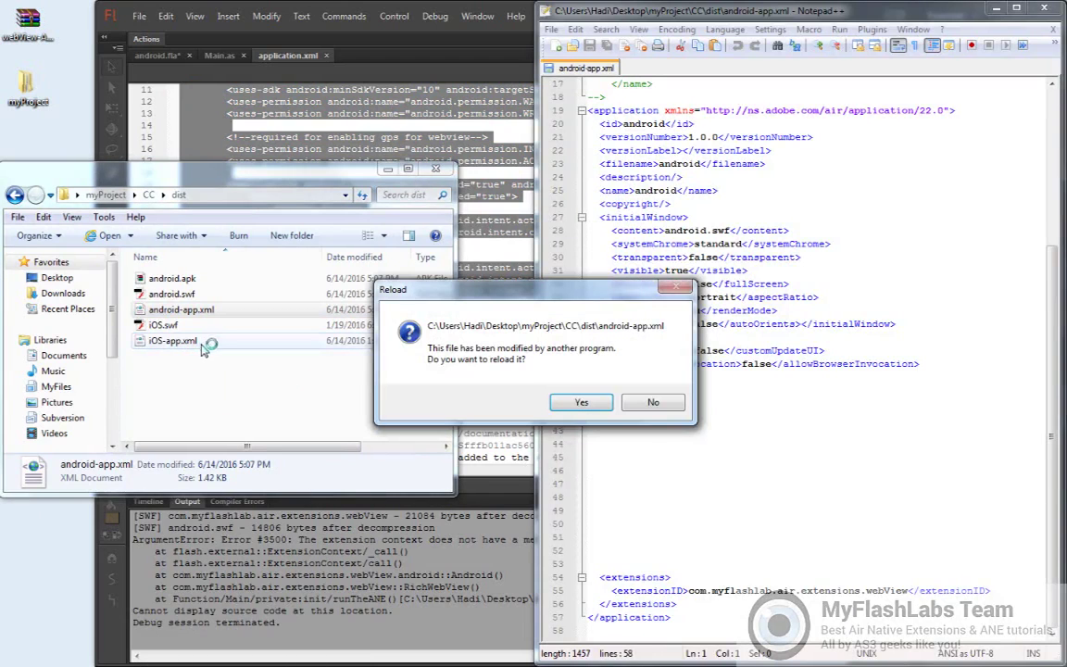
click(582, 405)
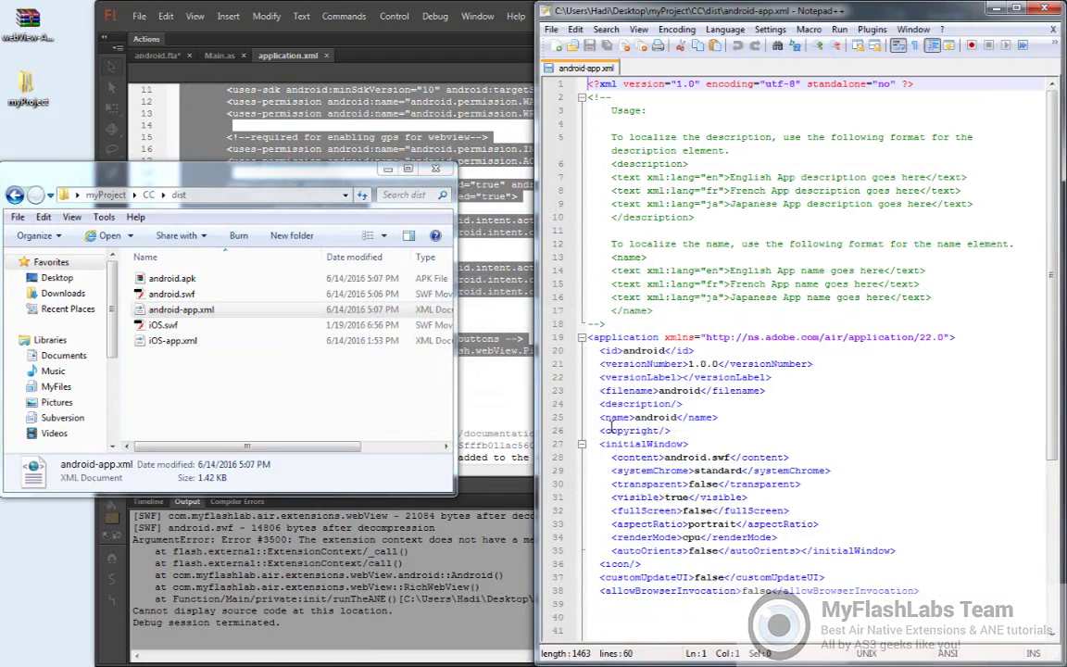
scroll(1045, 232, down, 6)
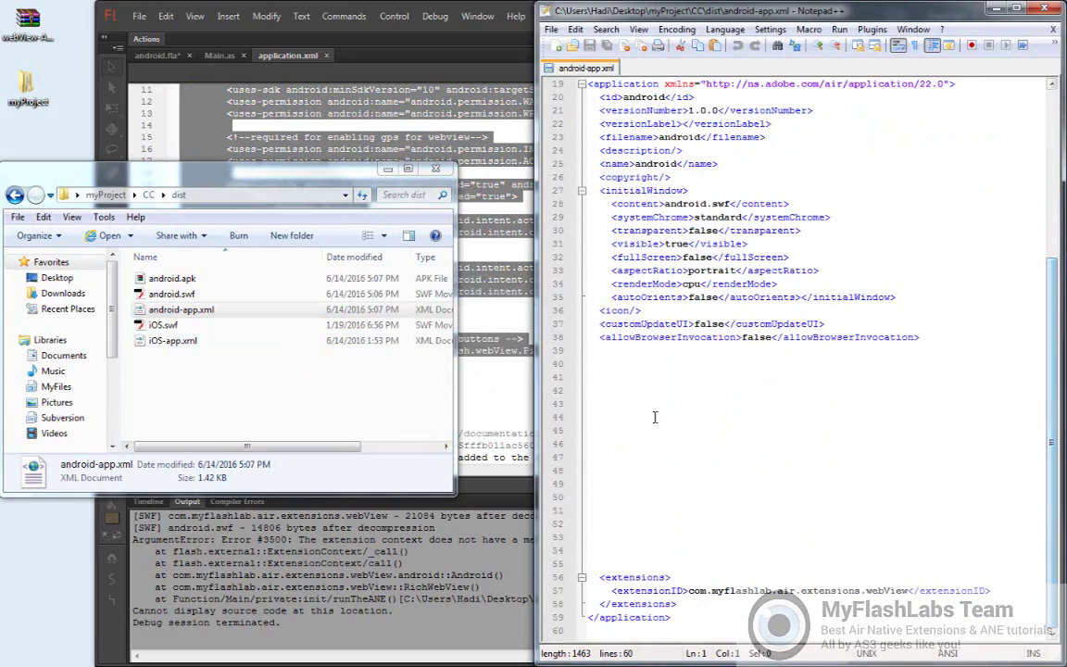
click(601, 389)
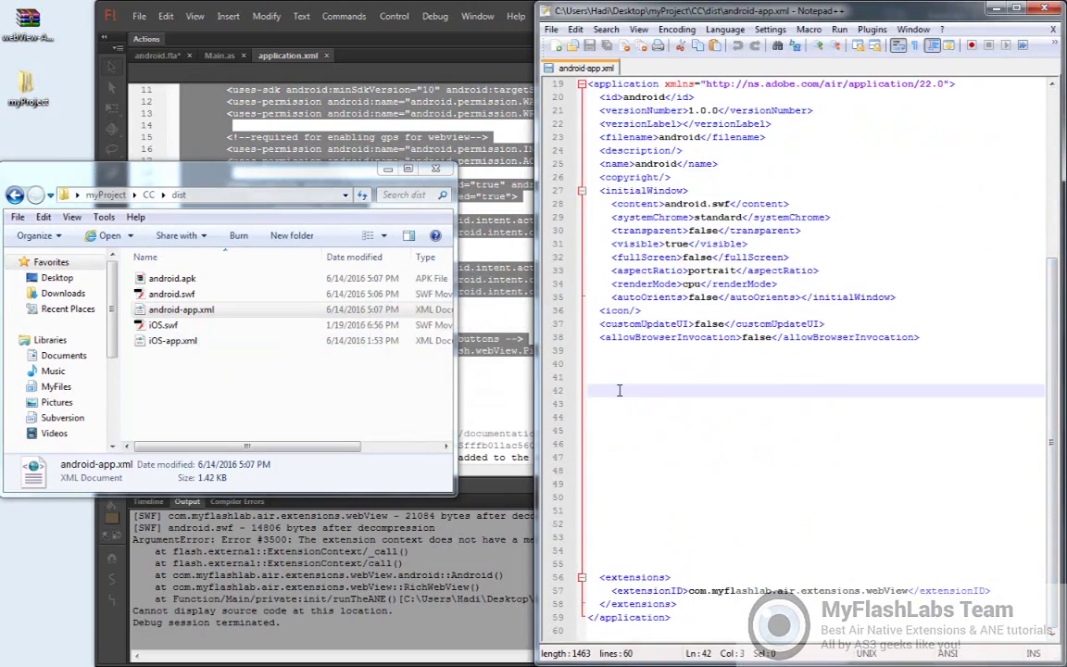
right_click(619, 390)
click(626, 437)
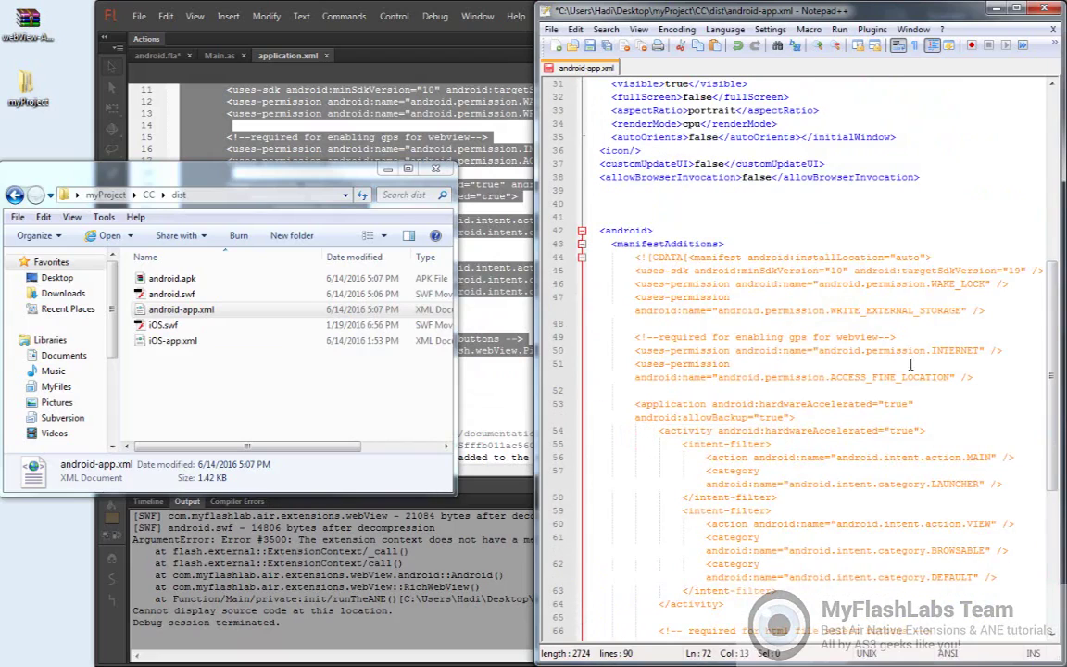
click(590, 45)
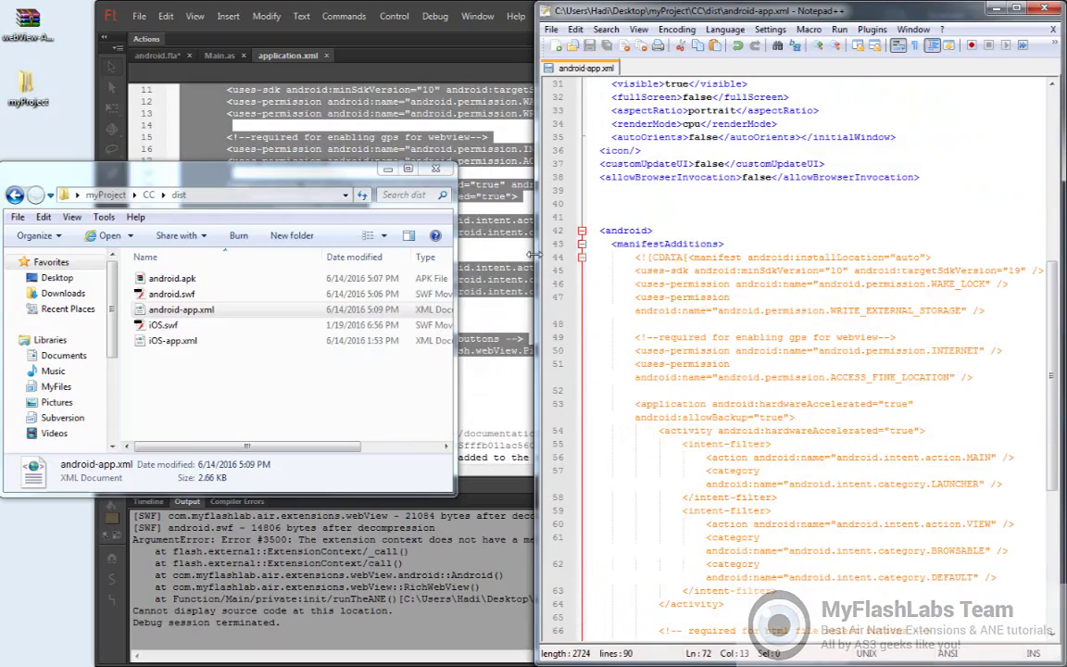
Widen the Notepad++ window and review the GPS permissions comment and HTML file-select activity lines
drag(534, 255, 417, 257)
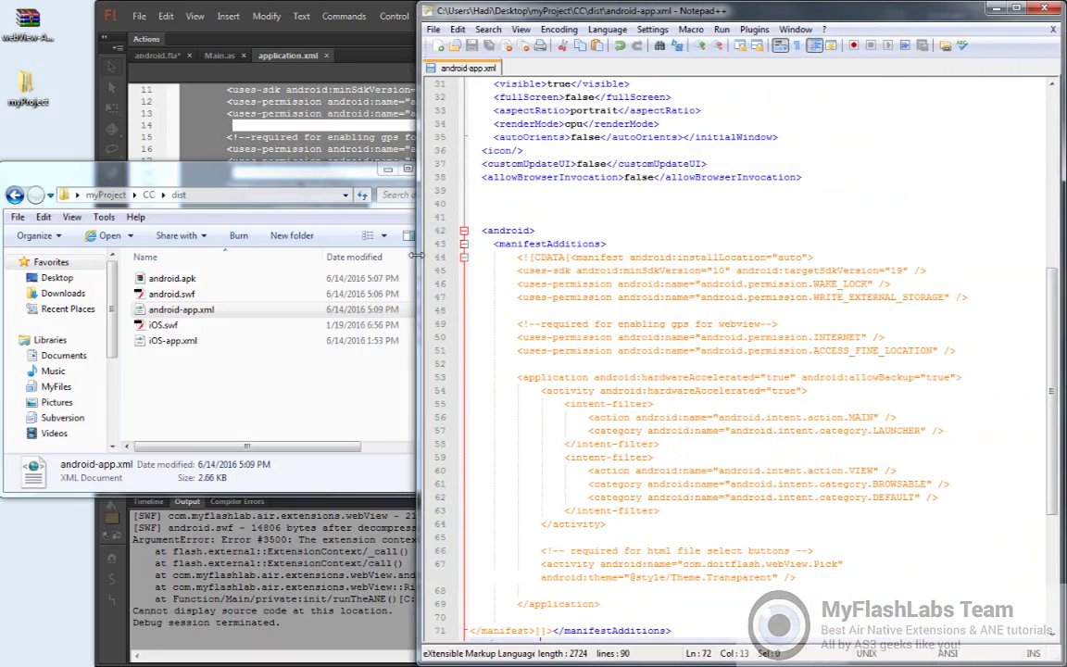
drag(1047, 299, 1056, 324)
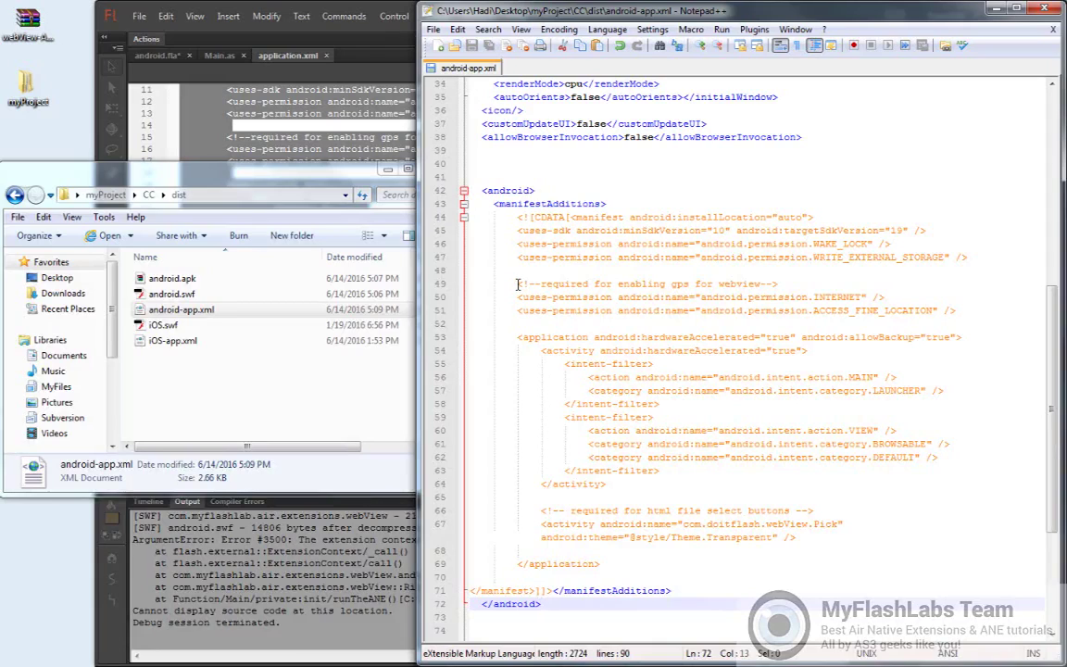
drag(517, 284, 959, 311)
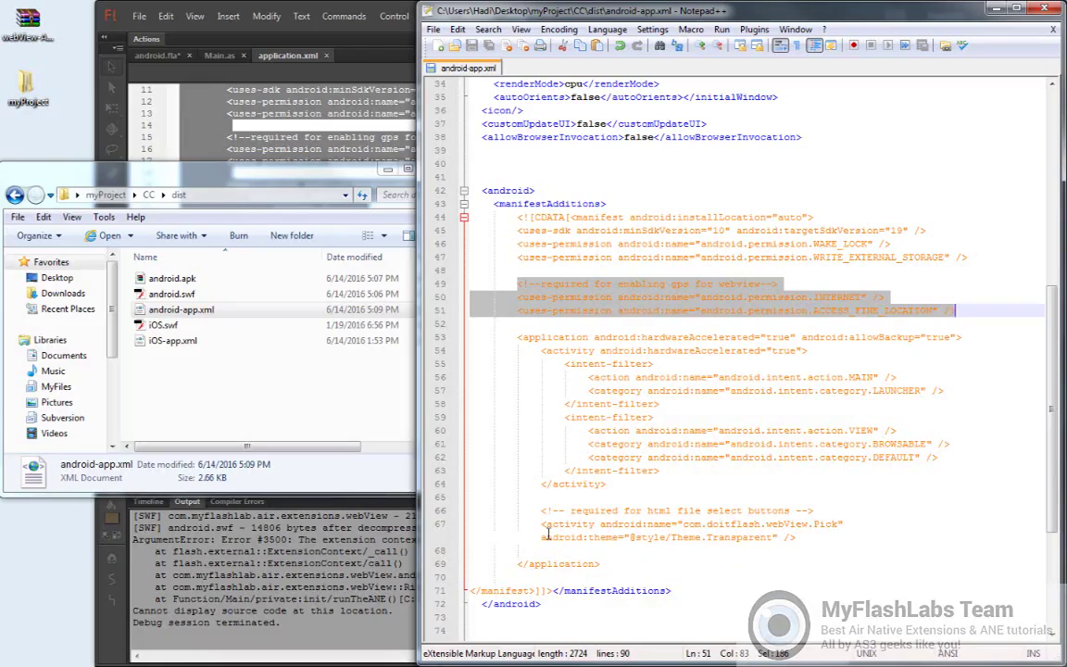
drag(542, 511, 806, 533)
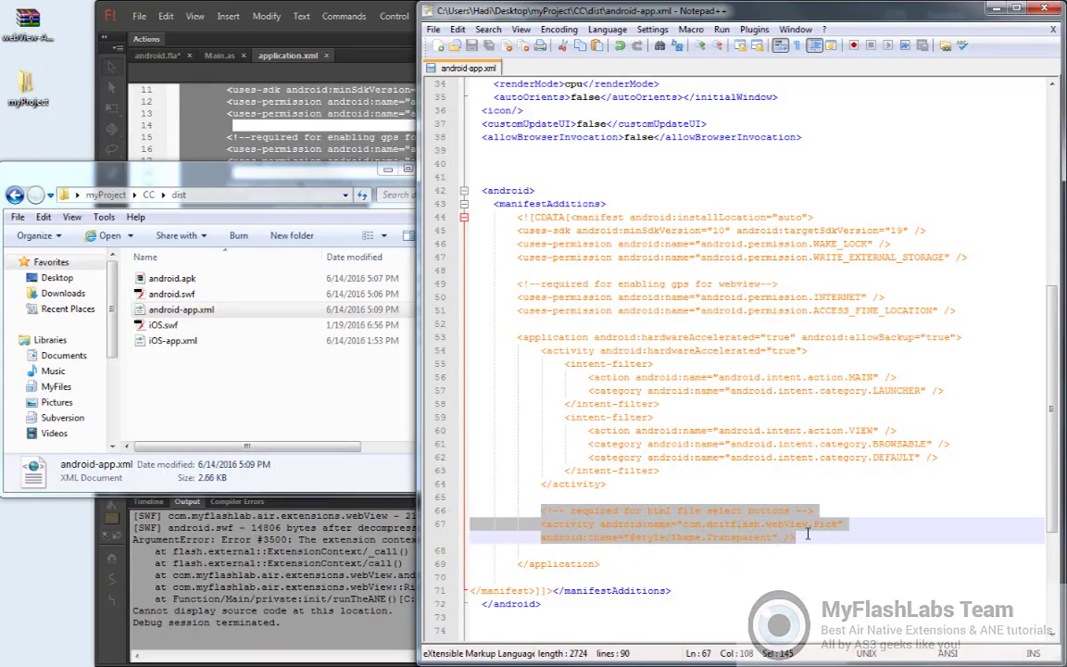
click(306, 120)
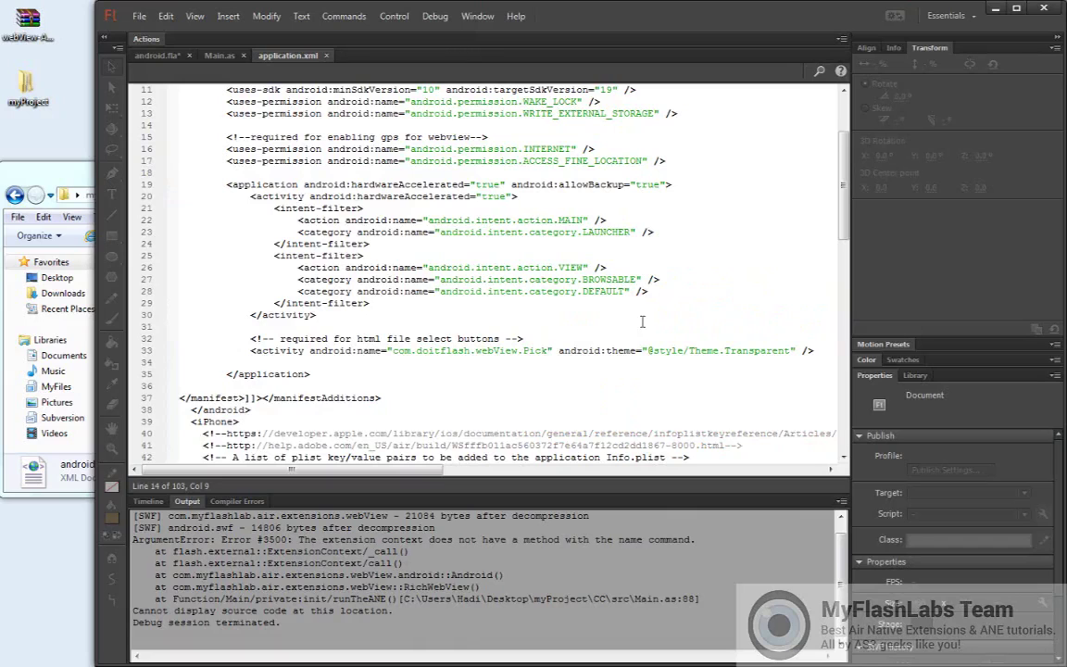
Review the iPhone section of the sample application.xml (lines 39-63), then close that file
drag(843, 172, 839, 268)
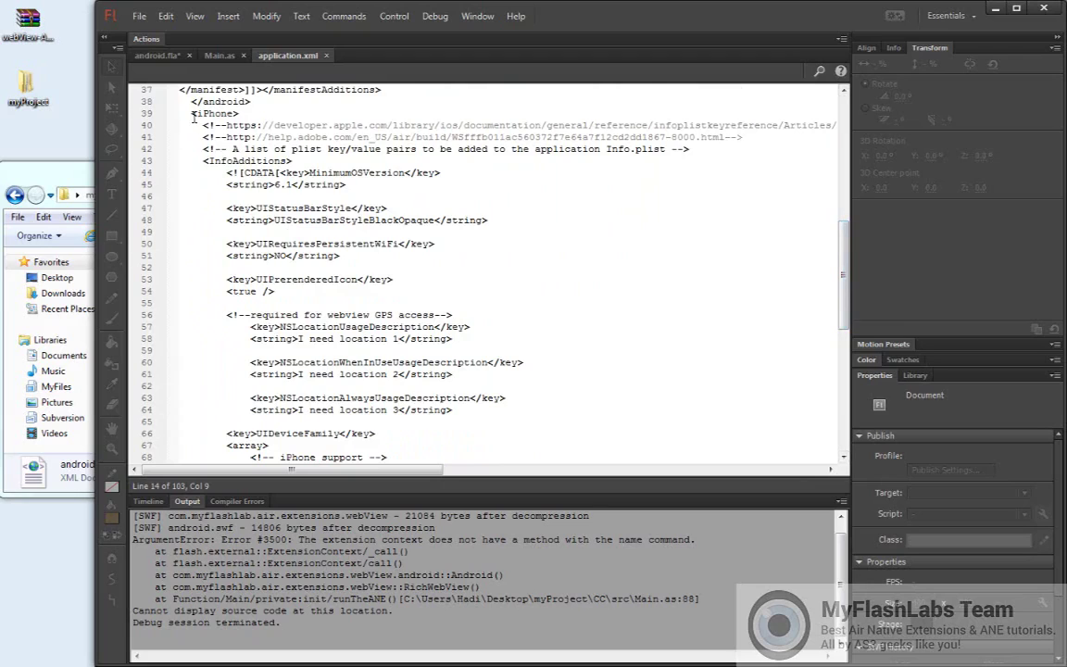
drag(191, 113, 291, 303)
key(shift+Down)
key(shift+Down)
key(shift+Down)
key(shift+Down)
key(shift+Down)
key(shift+Down)
key(shift+Down)
key(shift+Down)
key(shift+Down)
key(shift+Down)
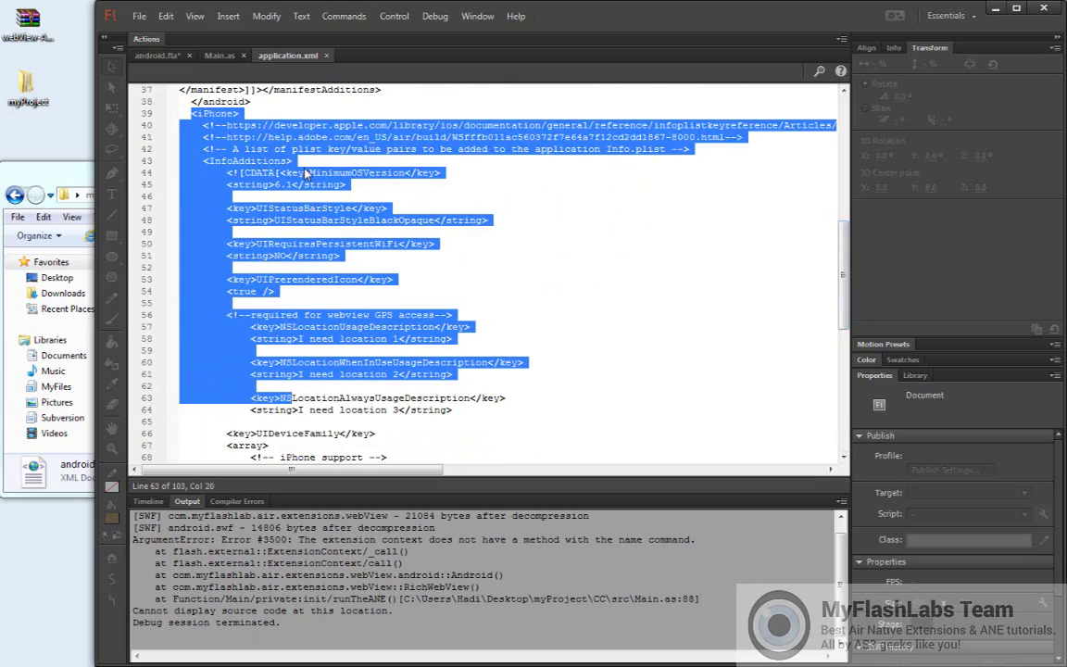
click(326, 56)
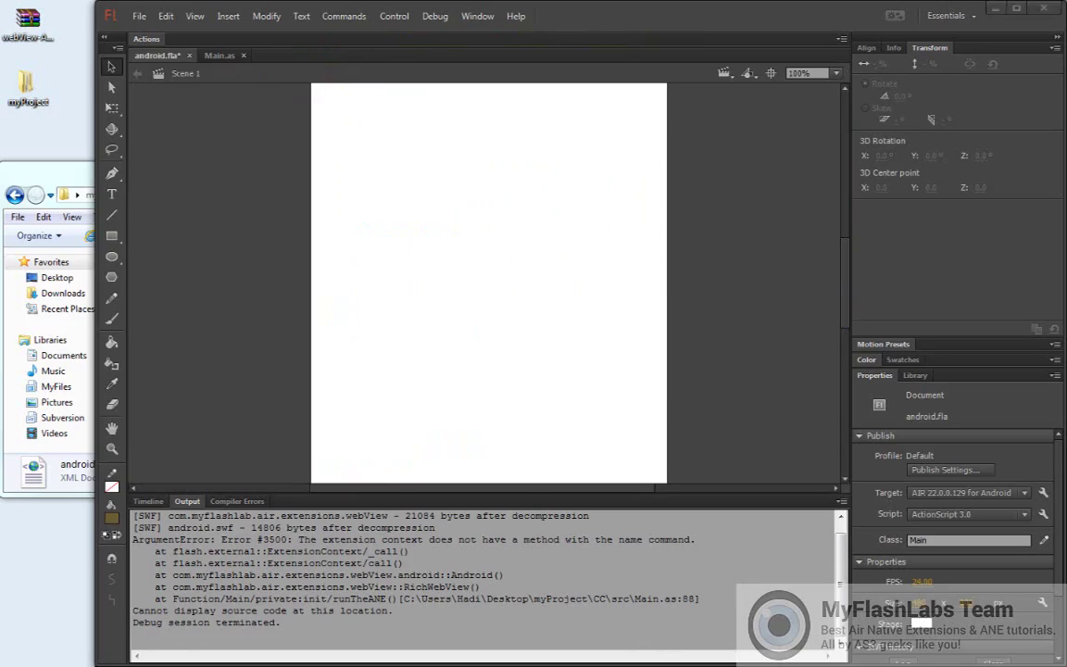
Close android-app.xml in Notepad++, minimize Notepad++, and bring the android.fla stage back into focus
key(alt+Tab)
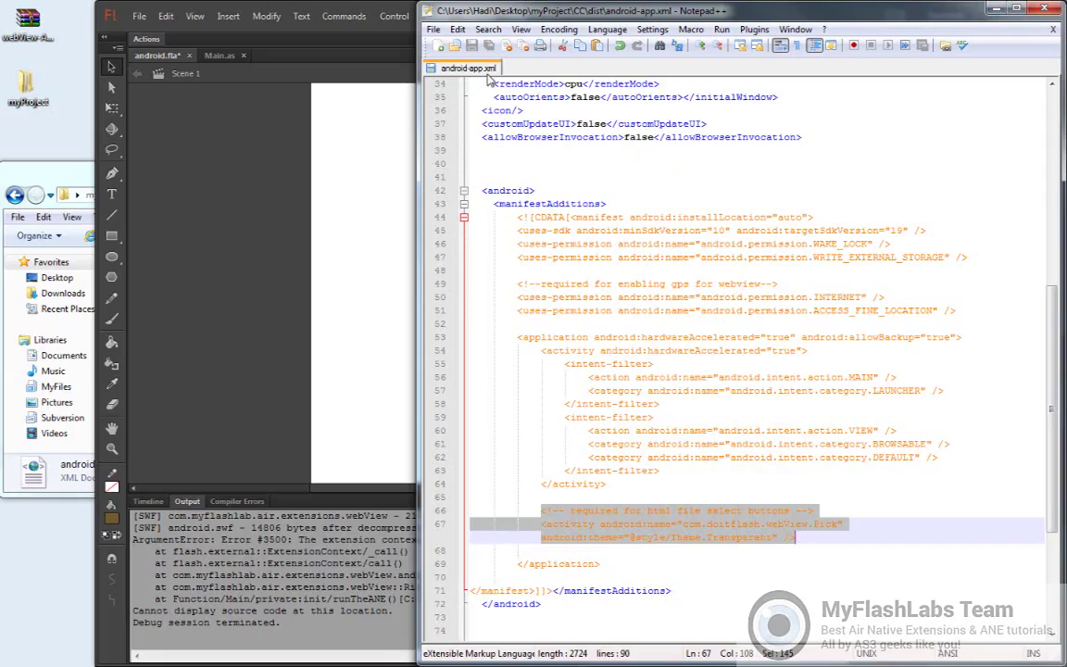
key(ctrl+w)
click(996, 11)
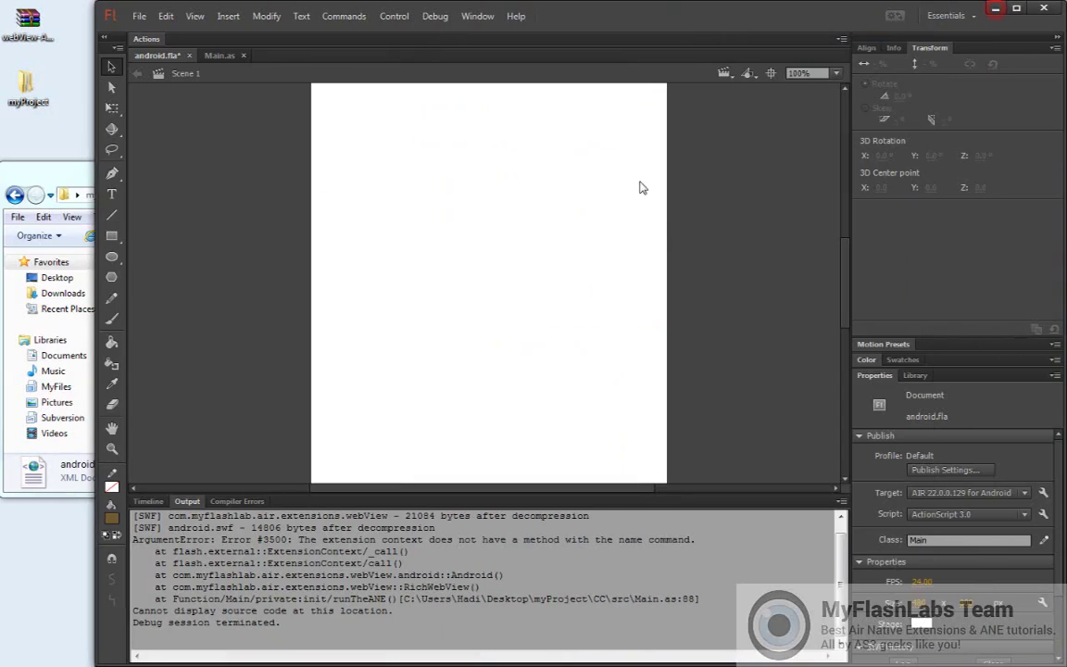
click(71, 178)
click(517, 369)
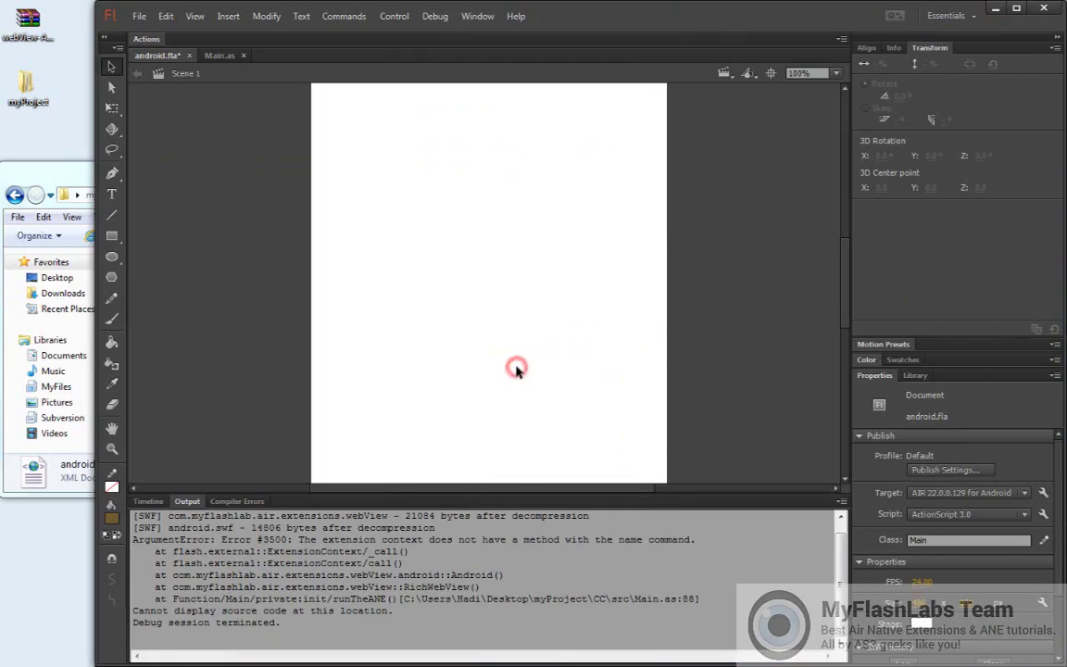